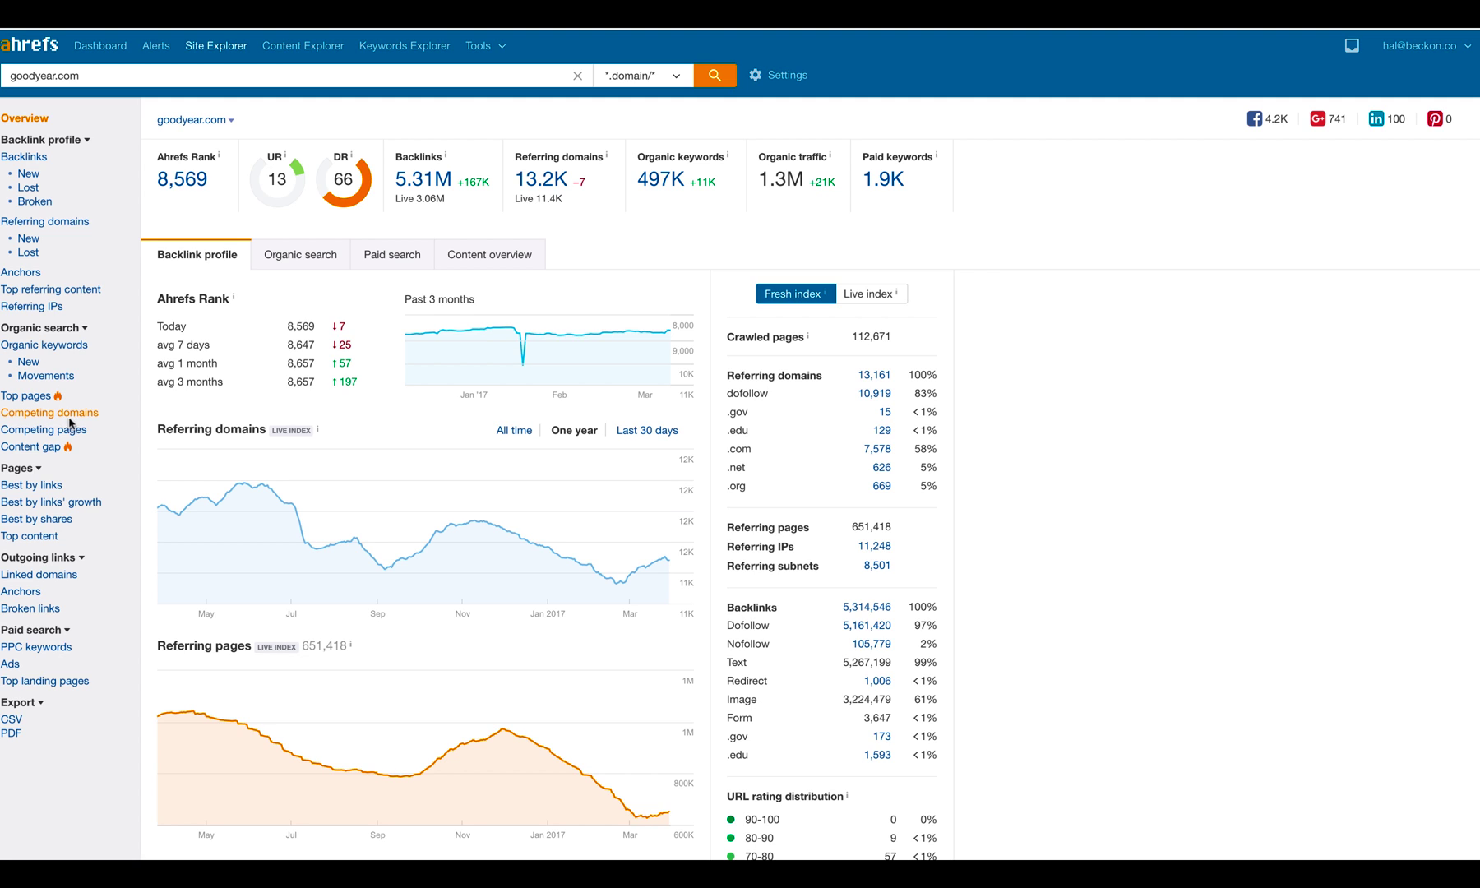
Run Content Gap for goodyear.com against firestone.com, coopertire.com and michelinman.com to list 7,968 keywords
drag(74, 451, 3, 454)
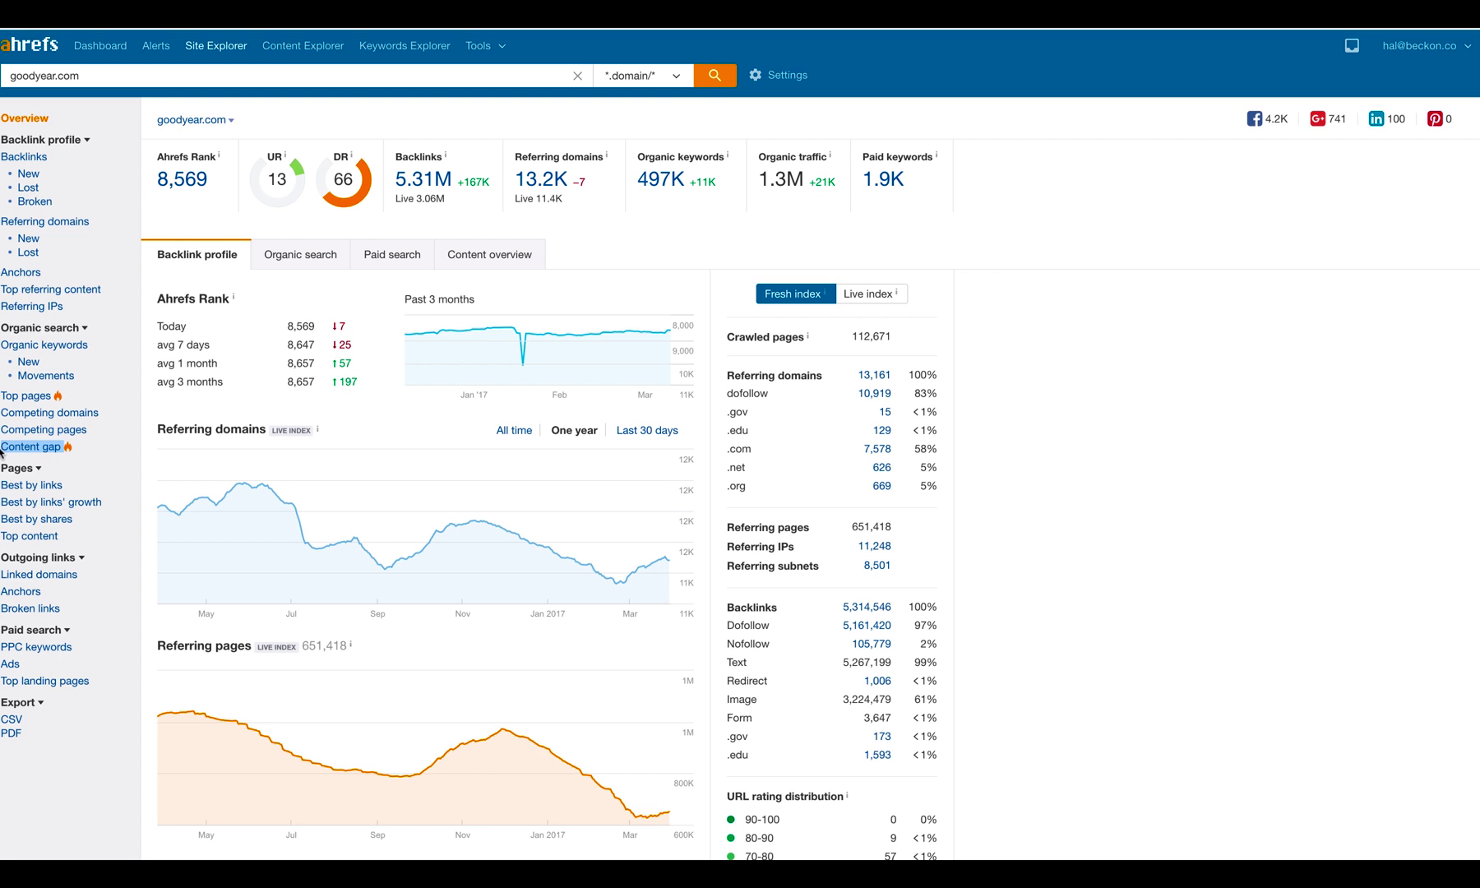
click(46, 447)
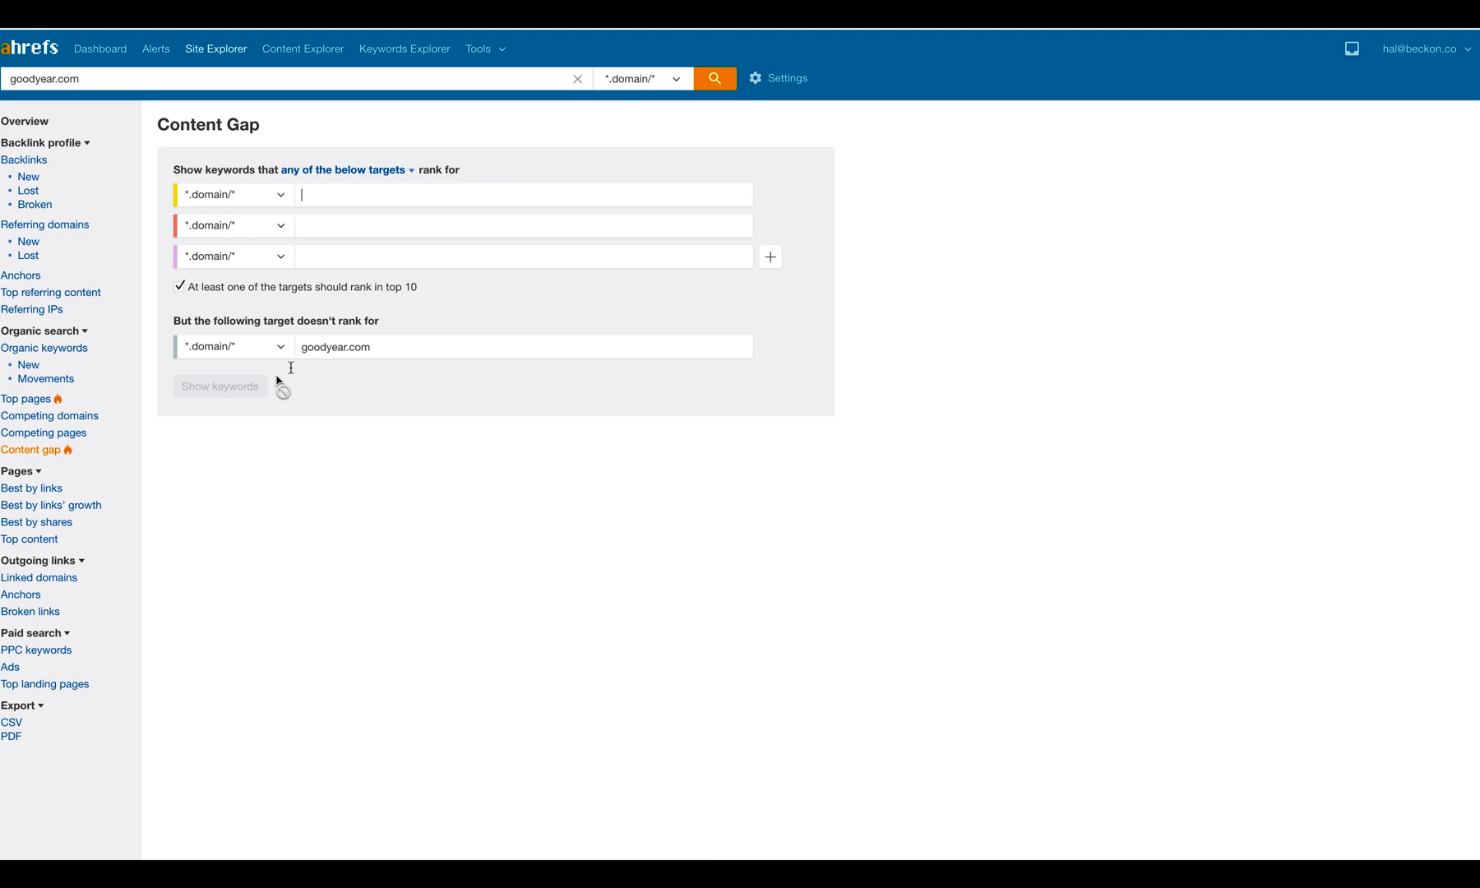
drag(399, 345, 298, 346)
click(771, 260)
click(770, 288)
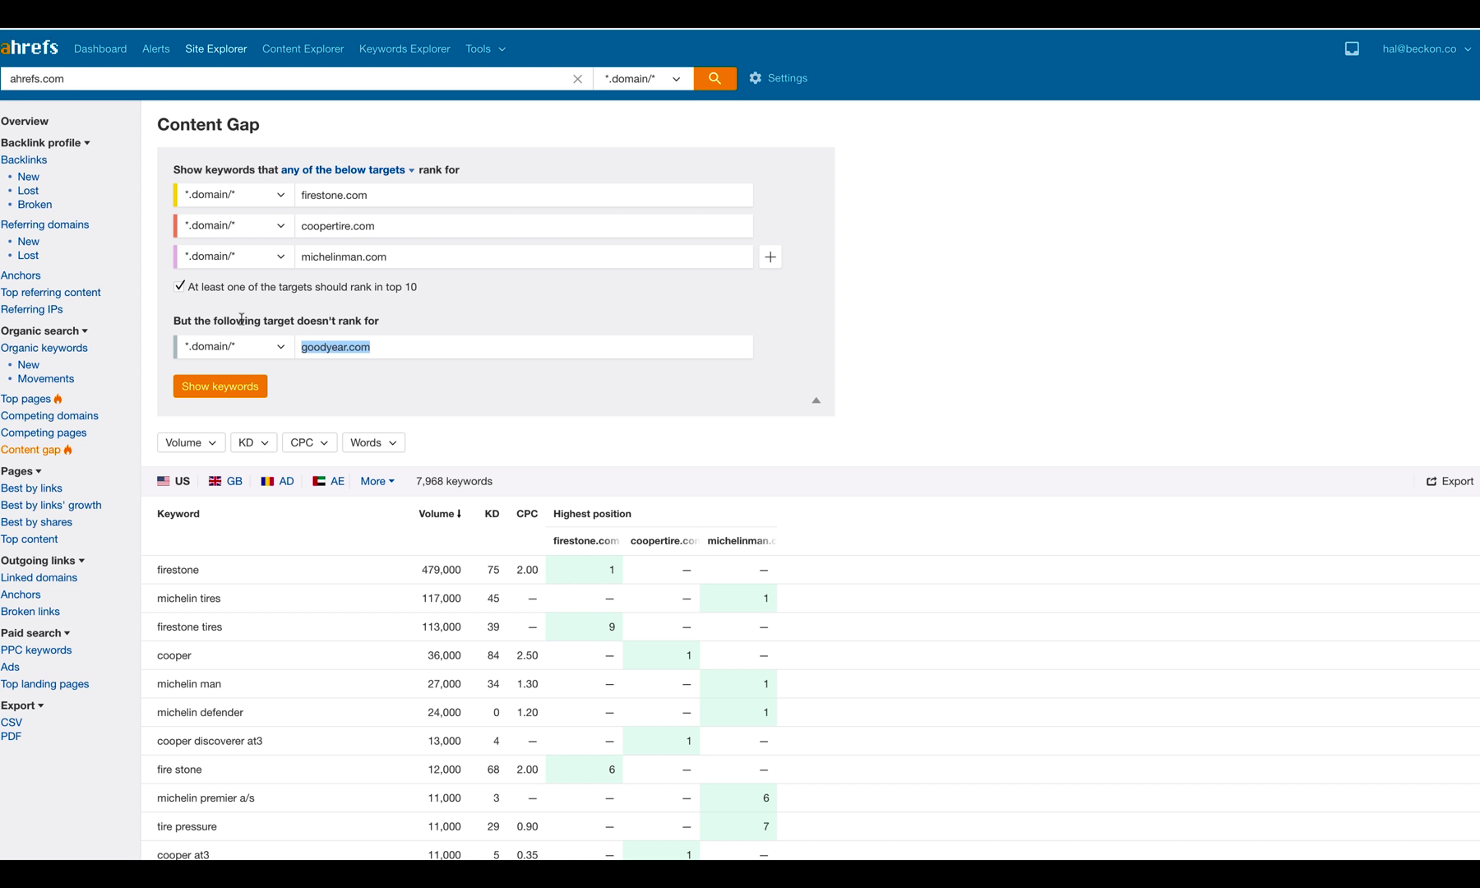
drag(375, 194, 296, 195)
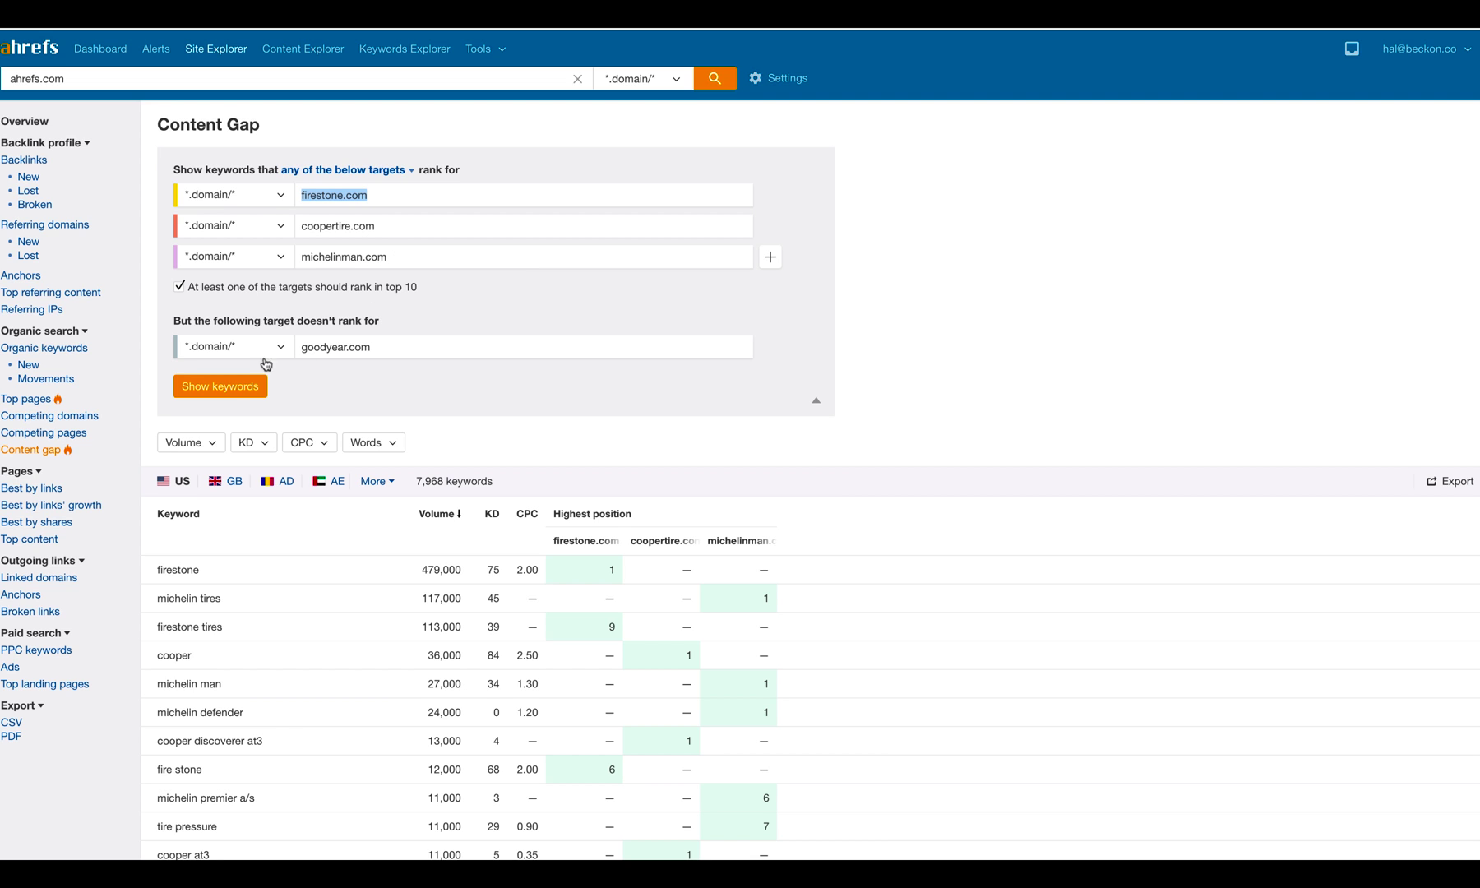
Review the 7,968 keyword total and the michelinman.com and goodyear.com comparison fields
scroll(345, 350, down, 1)
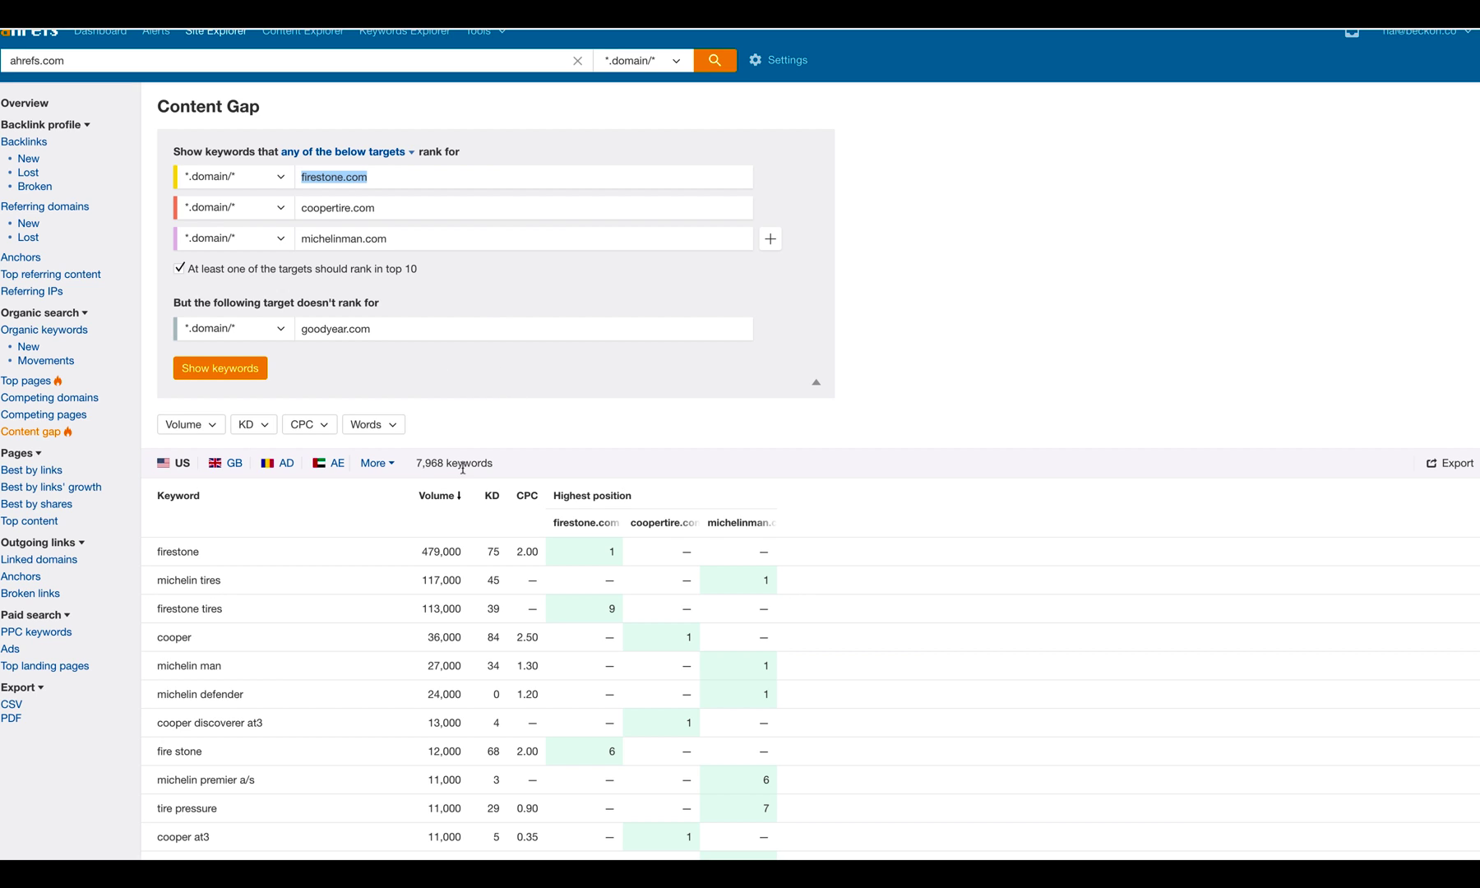
drag(413, 465, 465, 465)
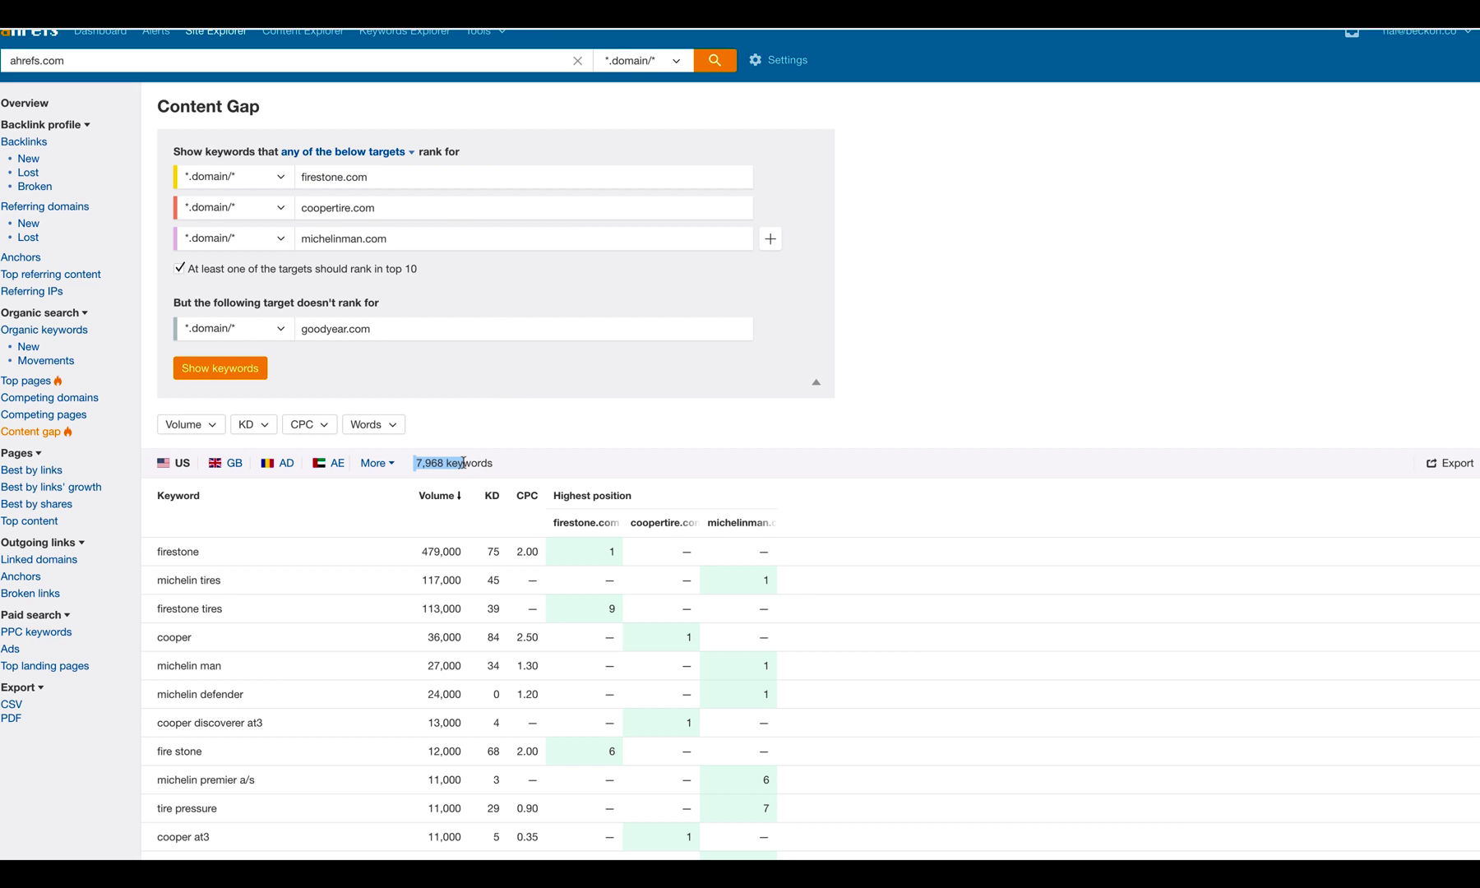
click(506, 462)
scroll(521, 429, down, 1)
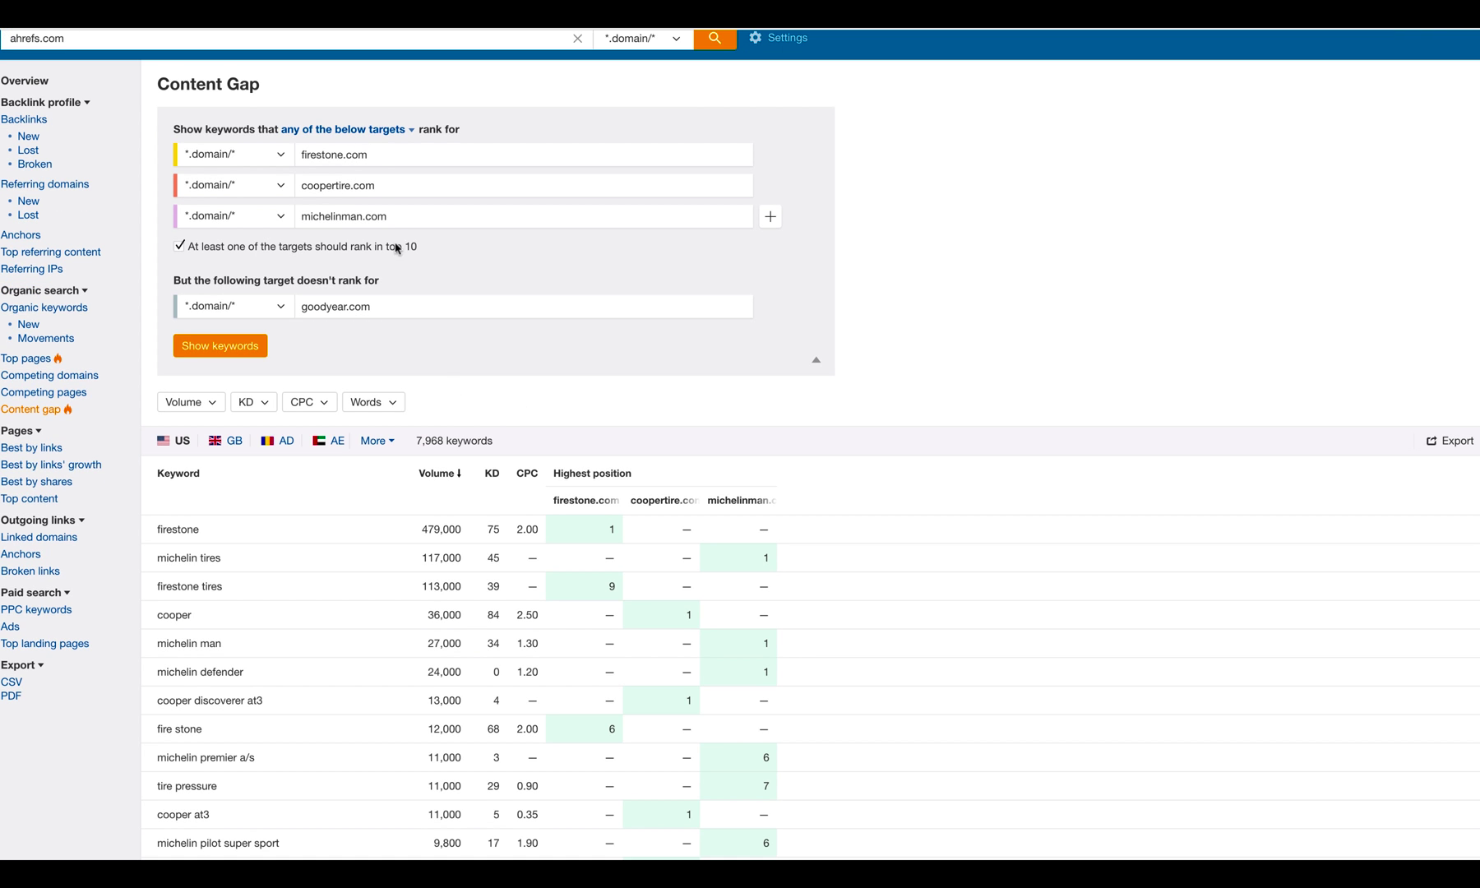
drag(399, 217, 294, 216)
scroll(295, 219, up, 1)
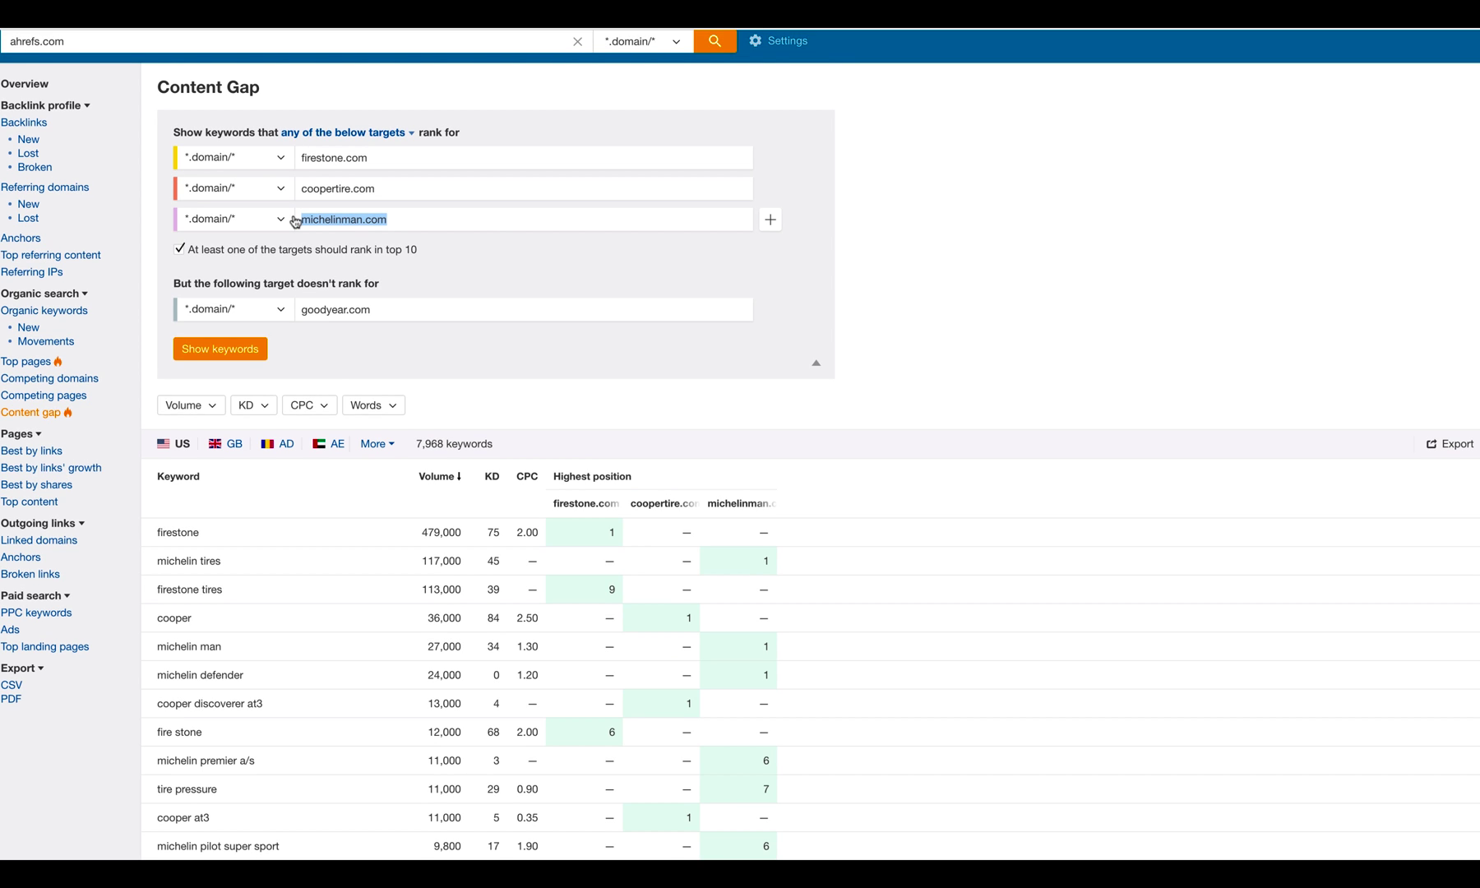
click(397, 220)
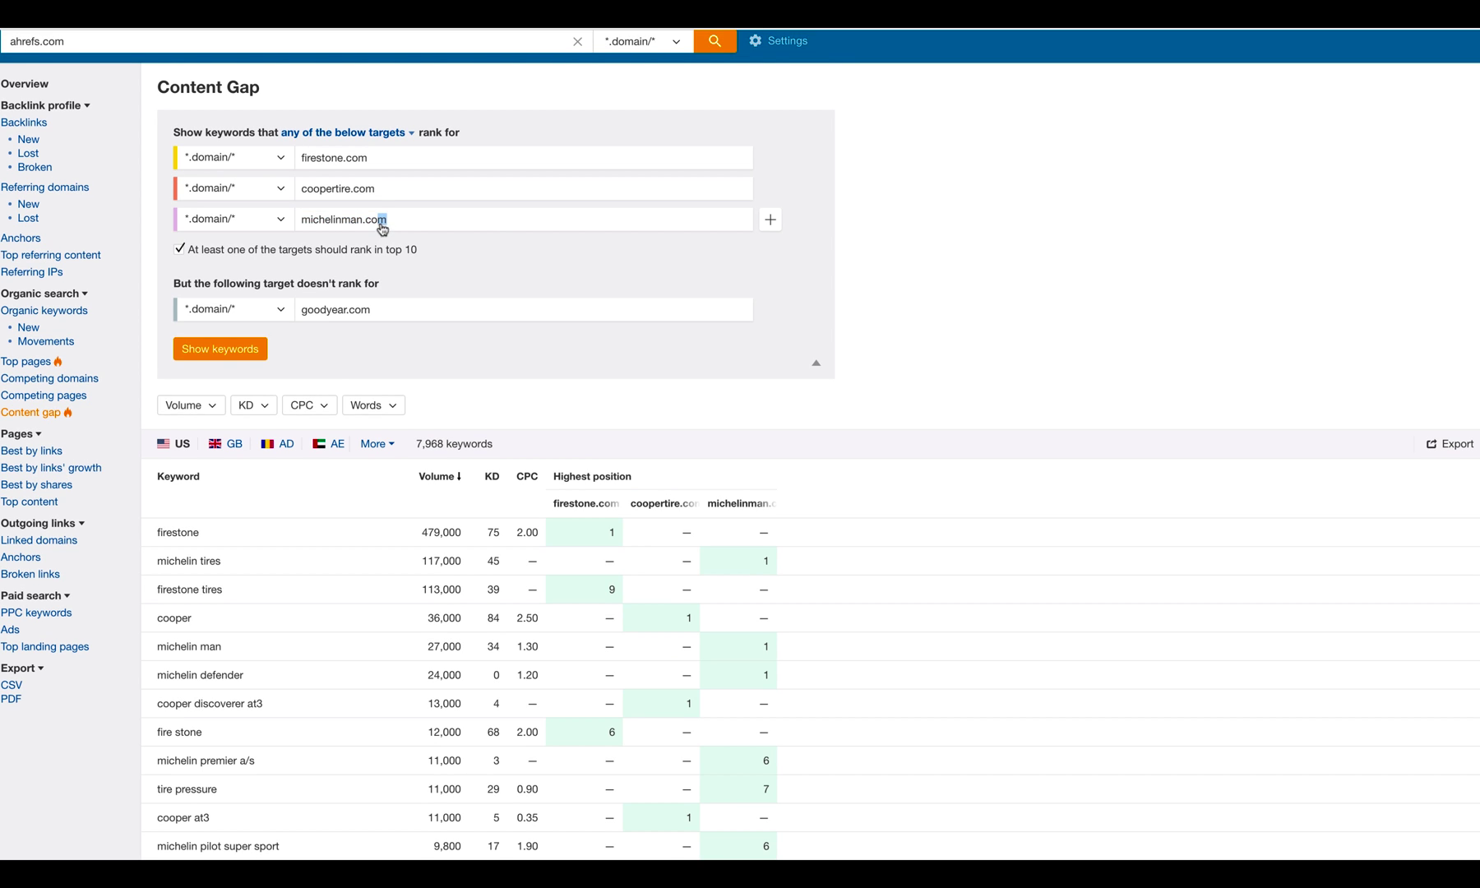
click(371, 318)
scroll(371, 317, up, 1)
double_click(371, 318)
click(939, 344)
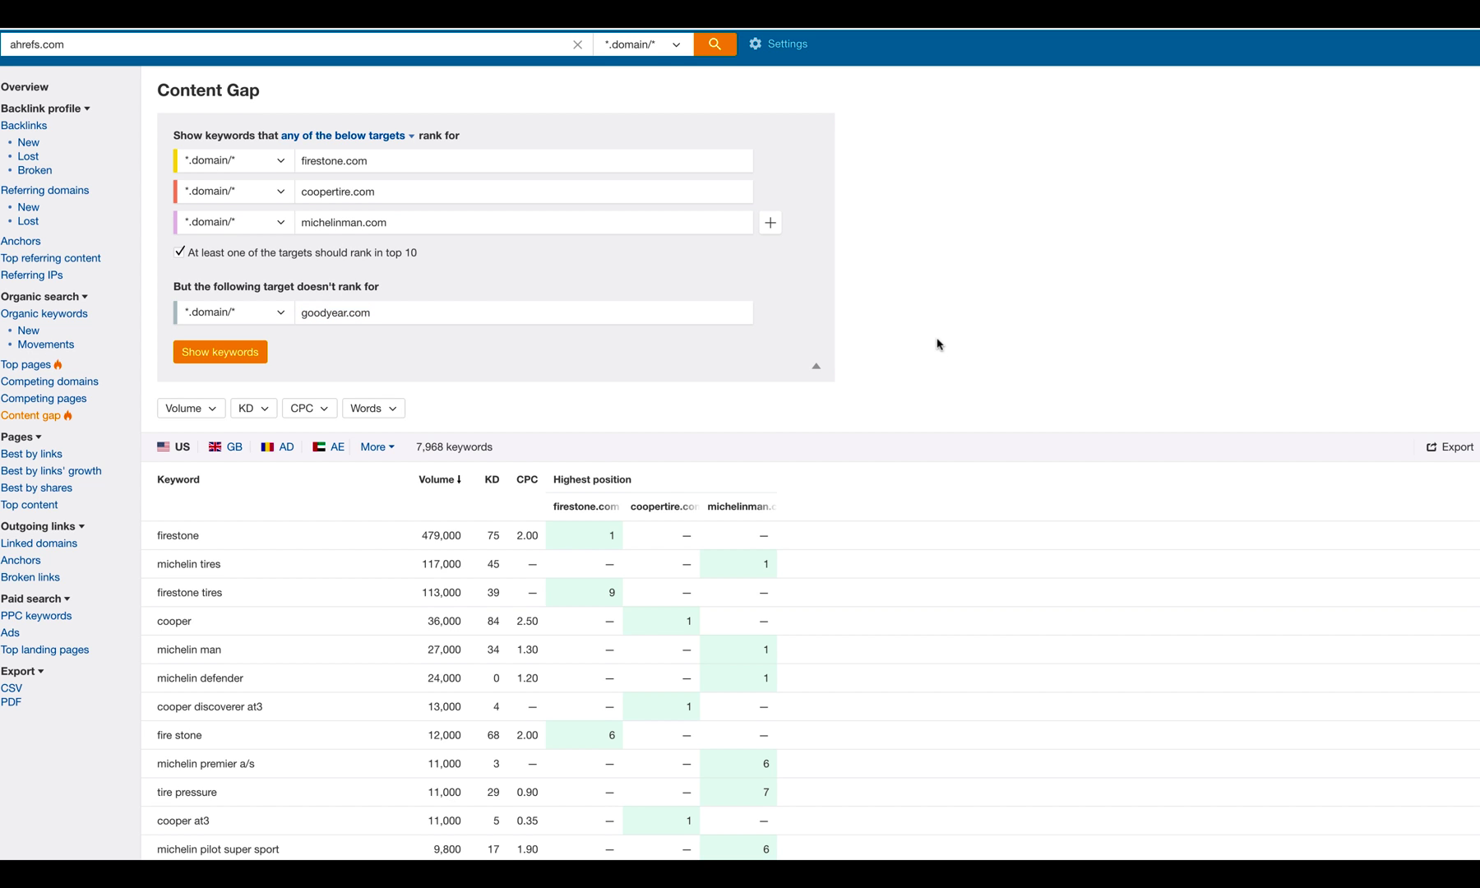
Scroll to the results table, where 'firestone' tops the list at 479,000 searches
scroll(910, 350, down, 2)
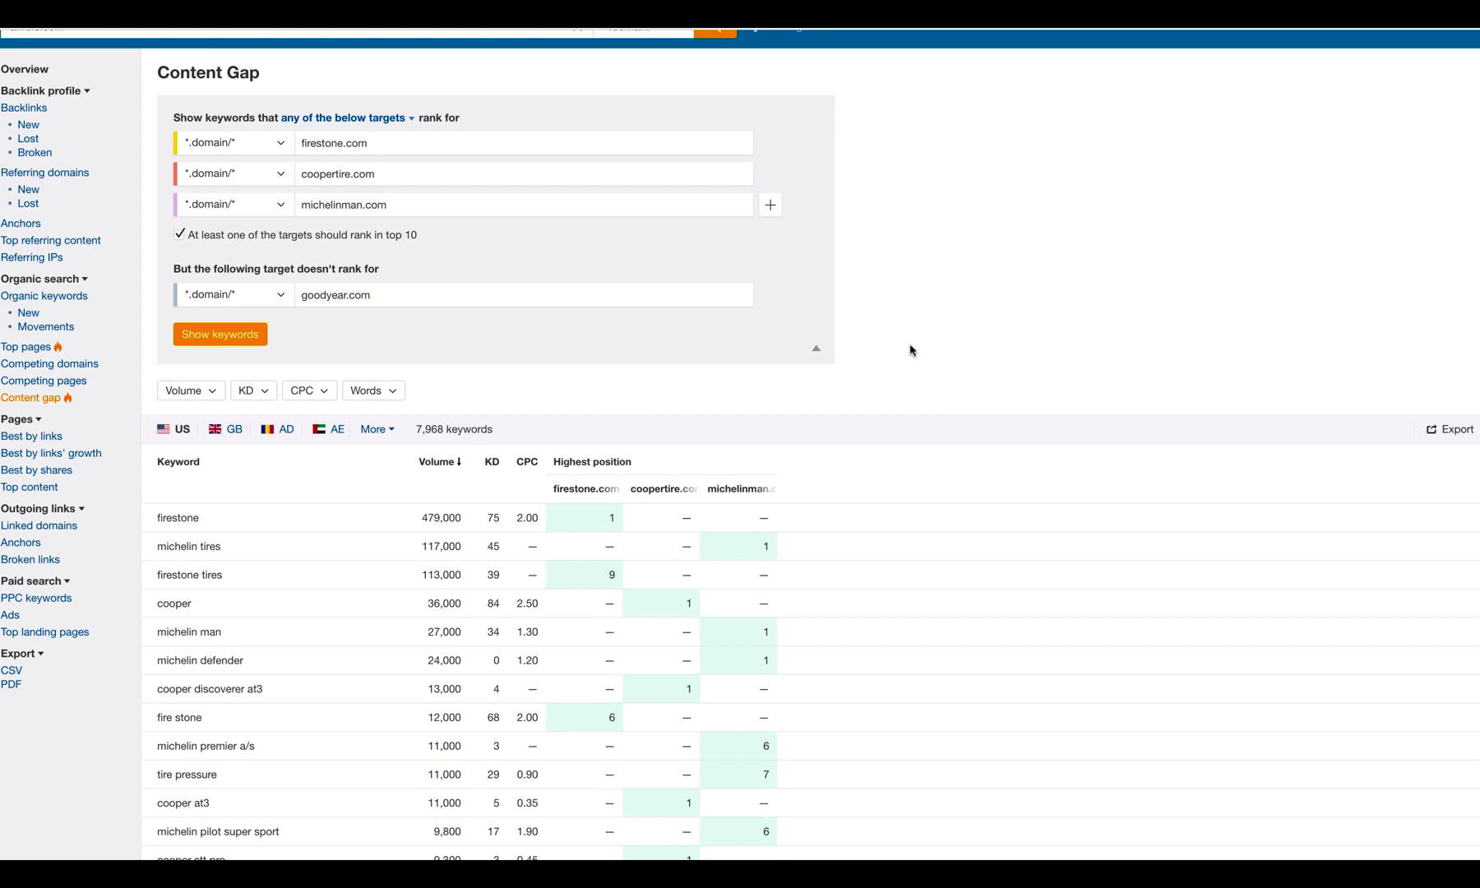
scroll(910, 350, down, 3)
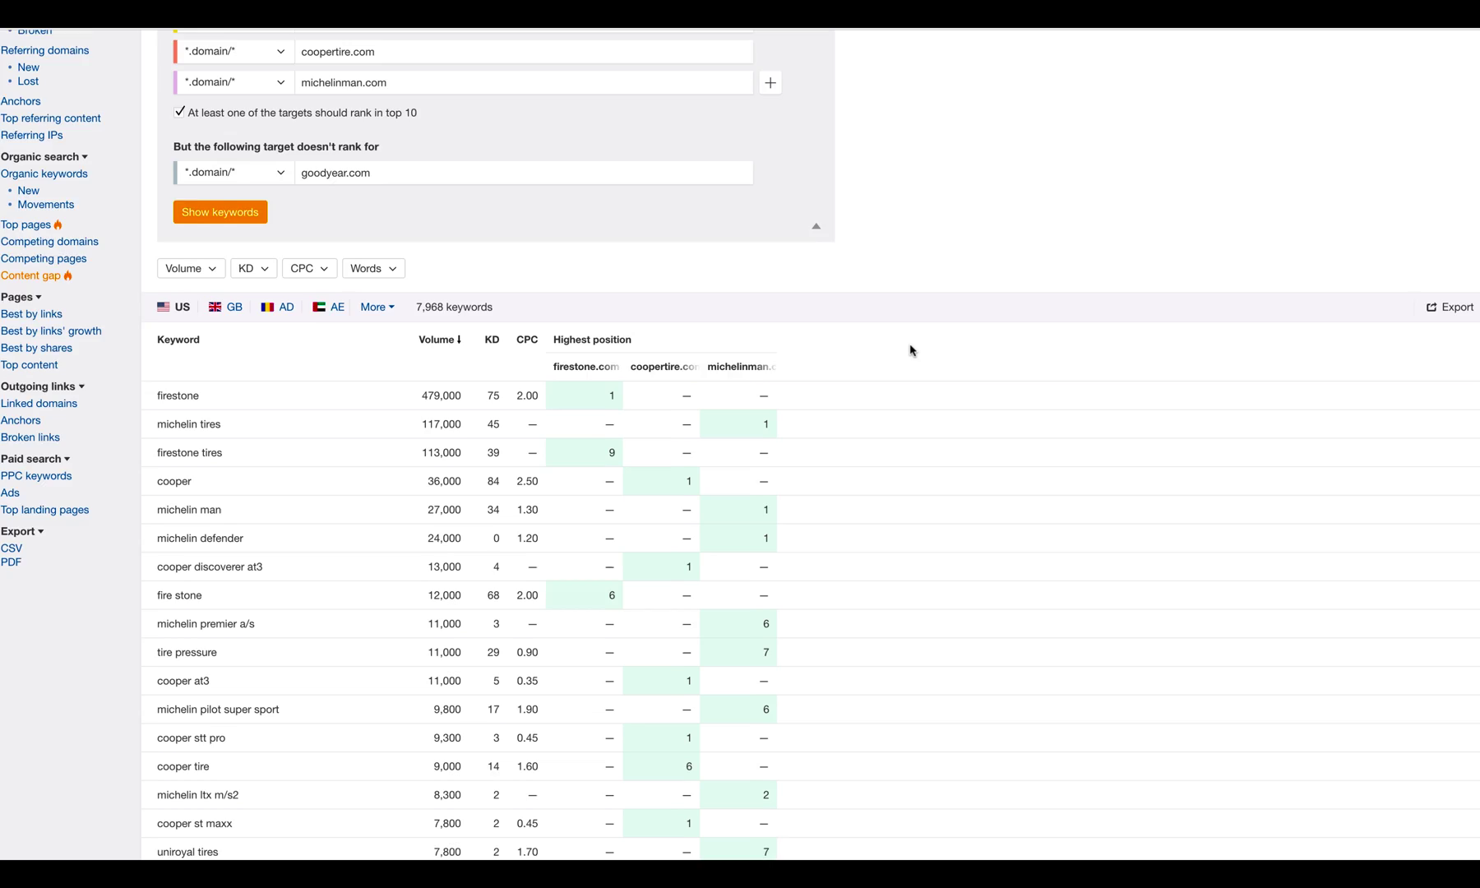
scroll(910, 351, down, 3)
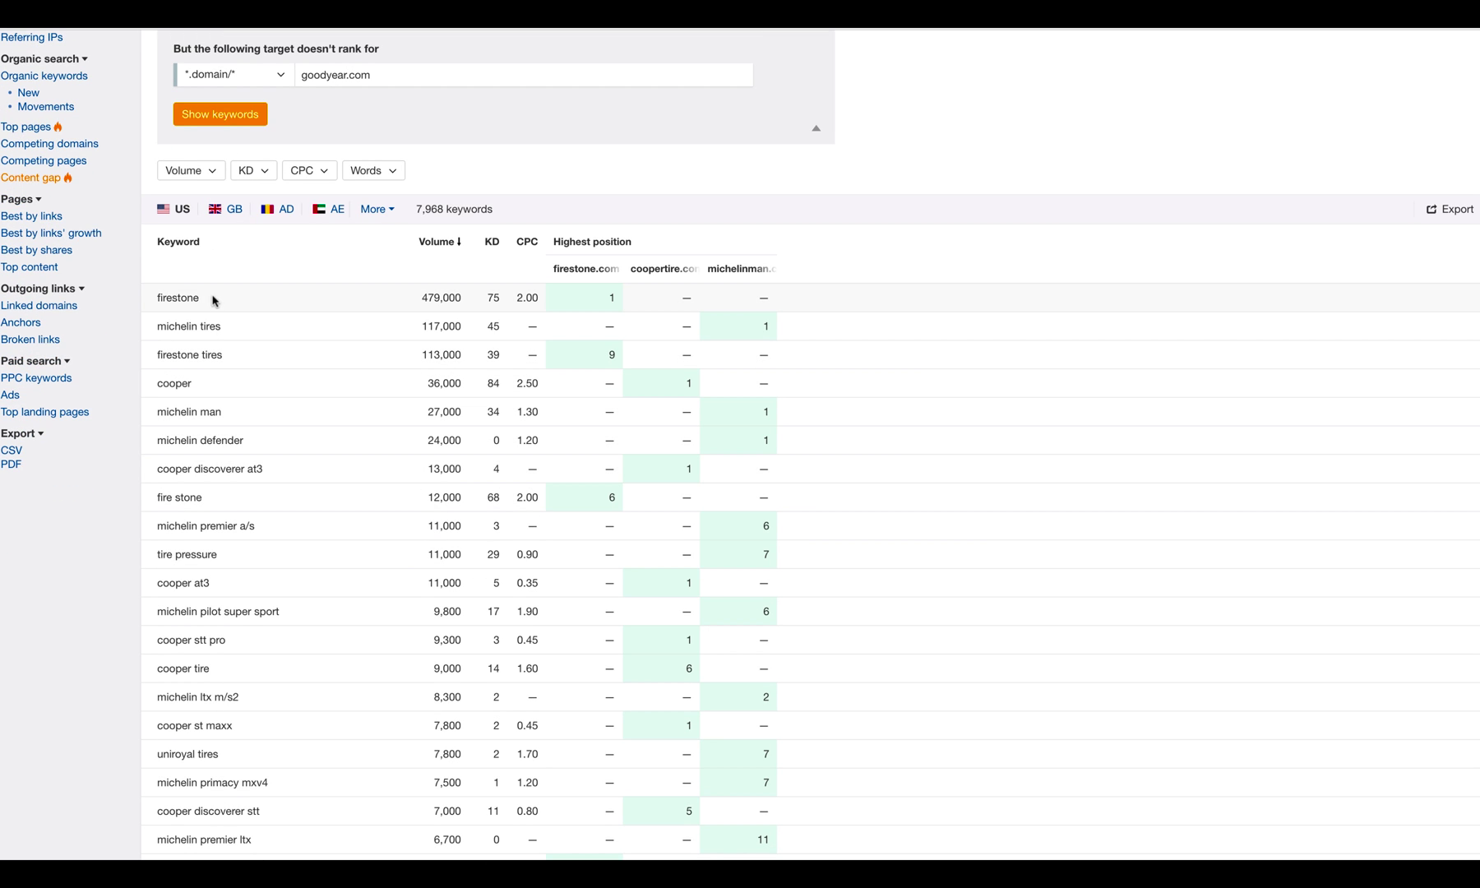
drag(213, 298, 153, 289)
Filter the gap keywords to a search volume of 100 to 4,000
click(194, 171)
click(222, 234)
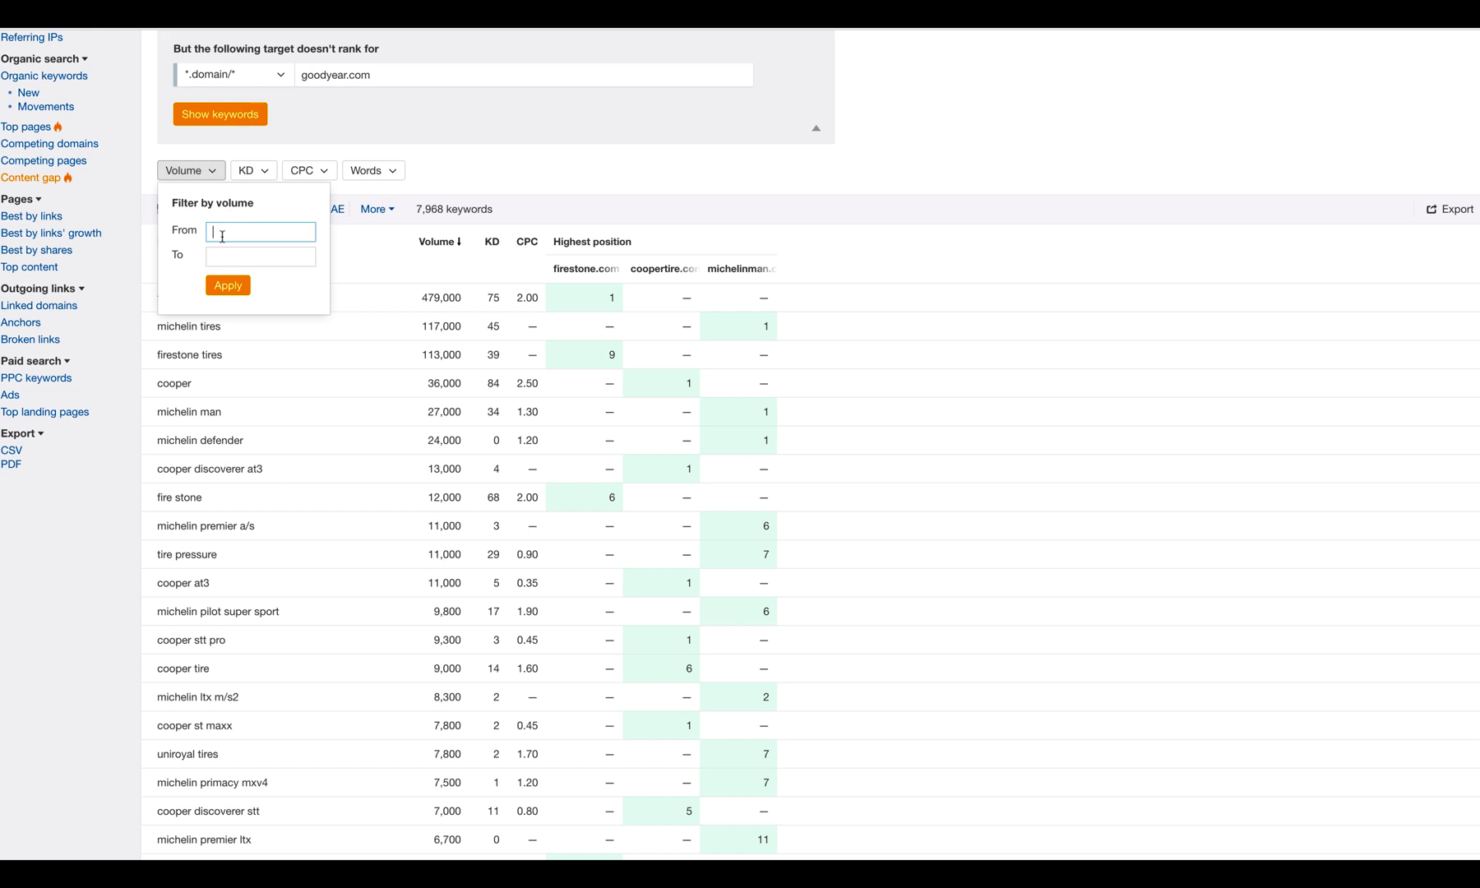
text(100)
click(241, 259)
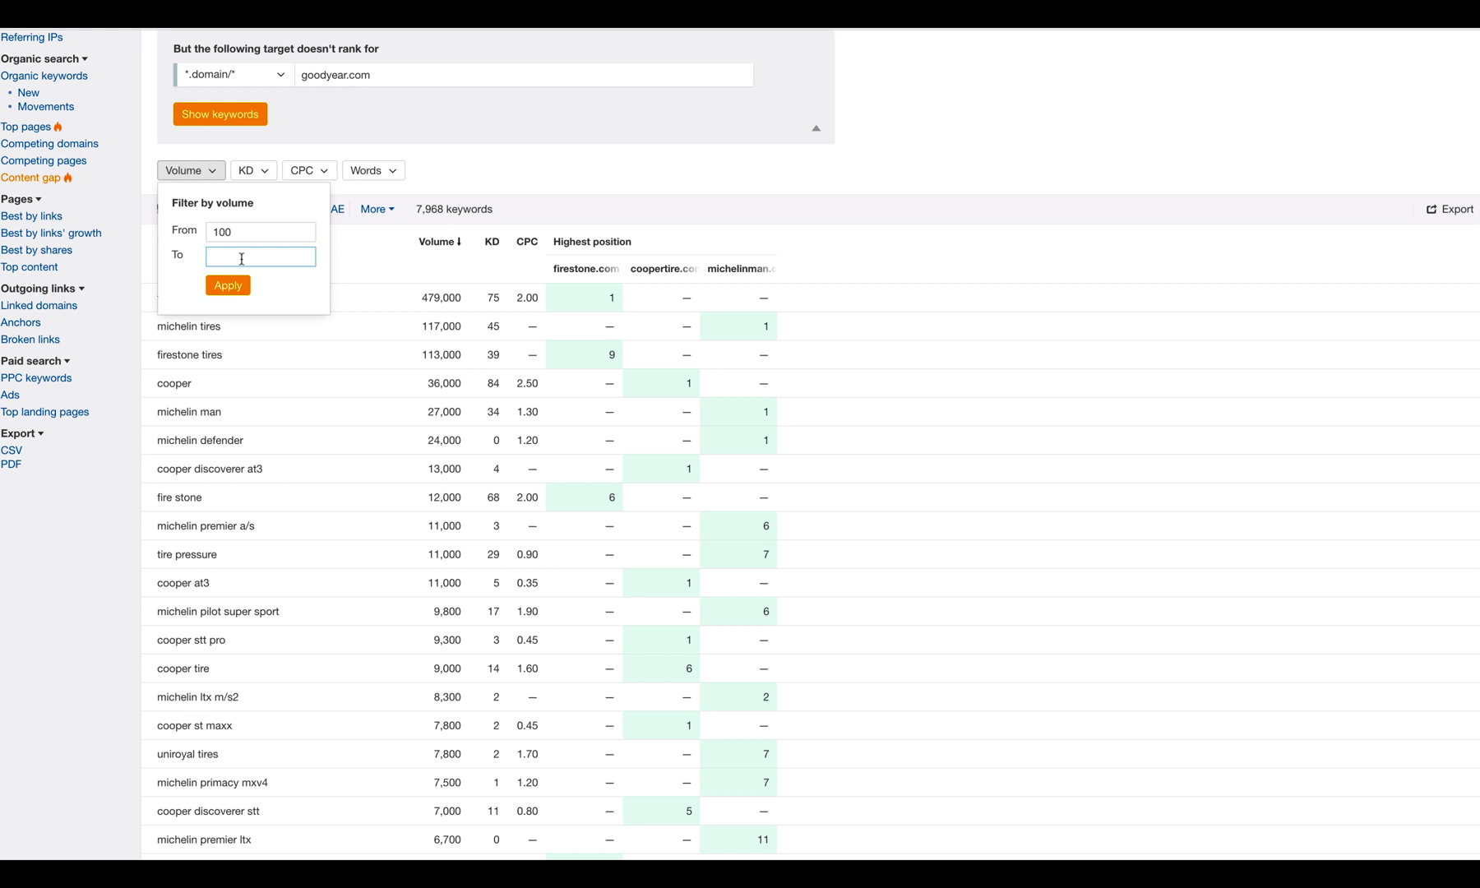
text(4,00)
text(000)
click(223, 292)
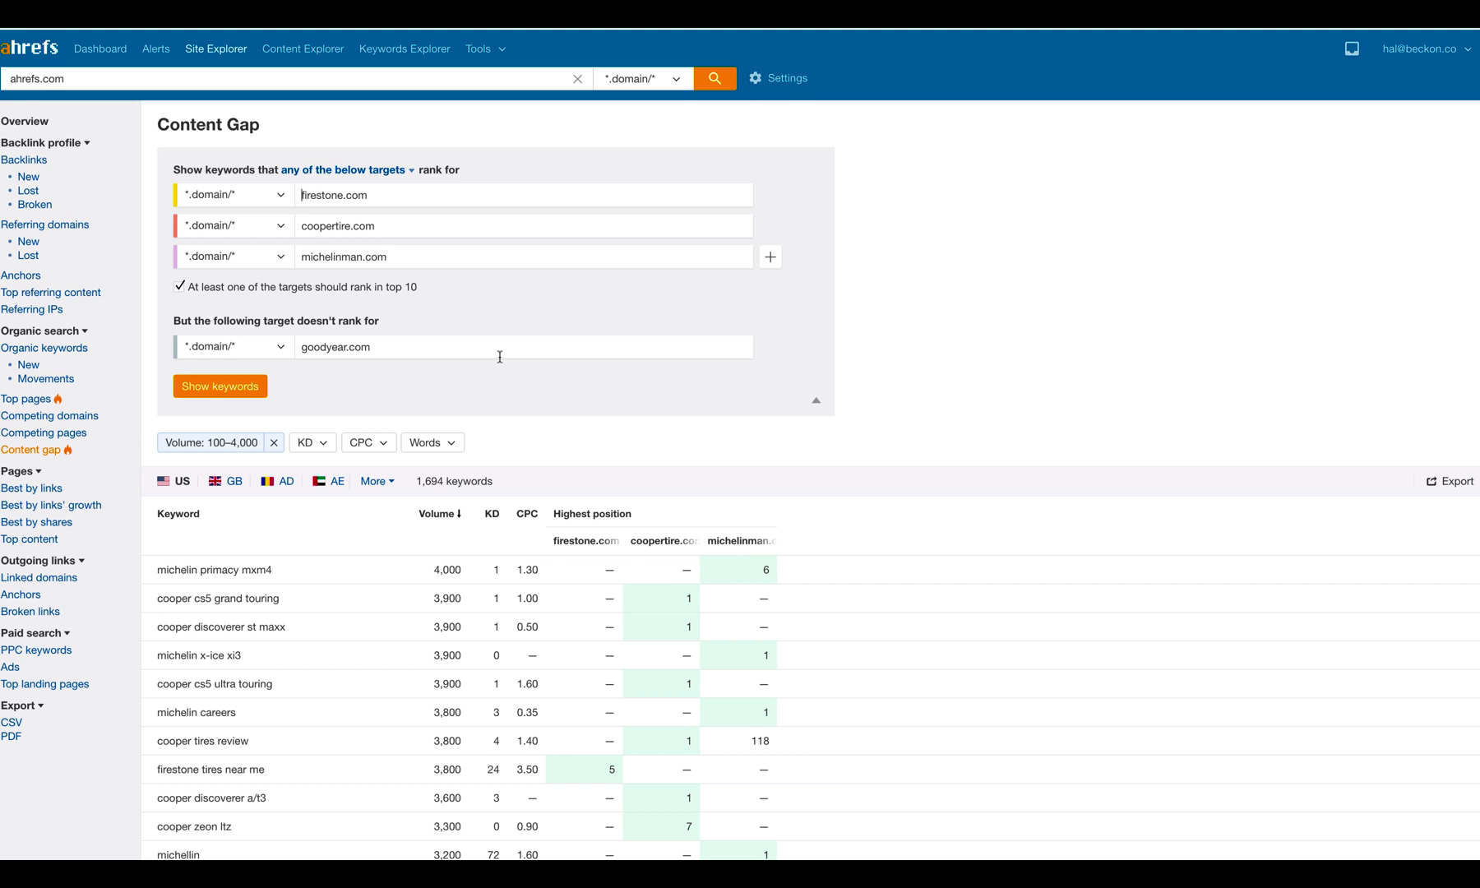
Restrict the keywords to three or more words, leaving 1,287 results
scroll(500, 357, down, 1)
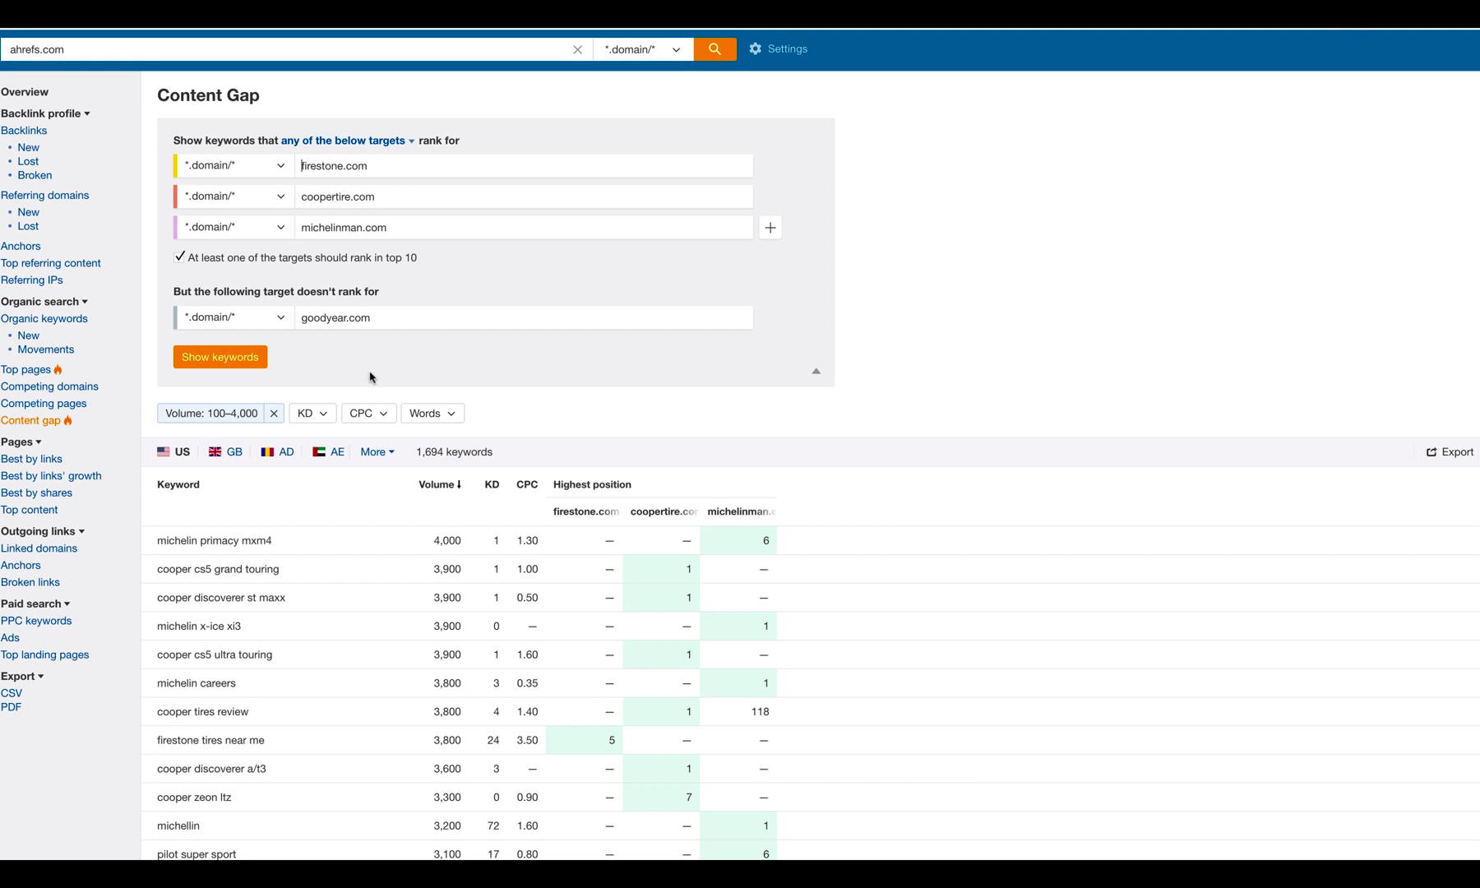
scroll(370, 378, down, 1)
click(429, 390)
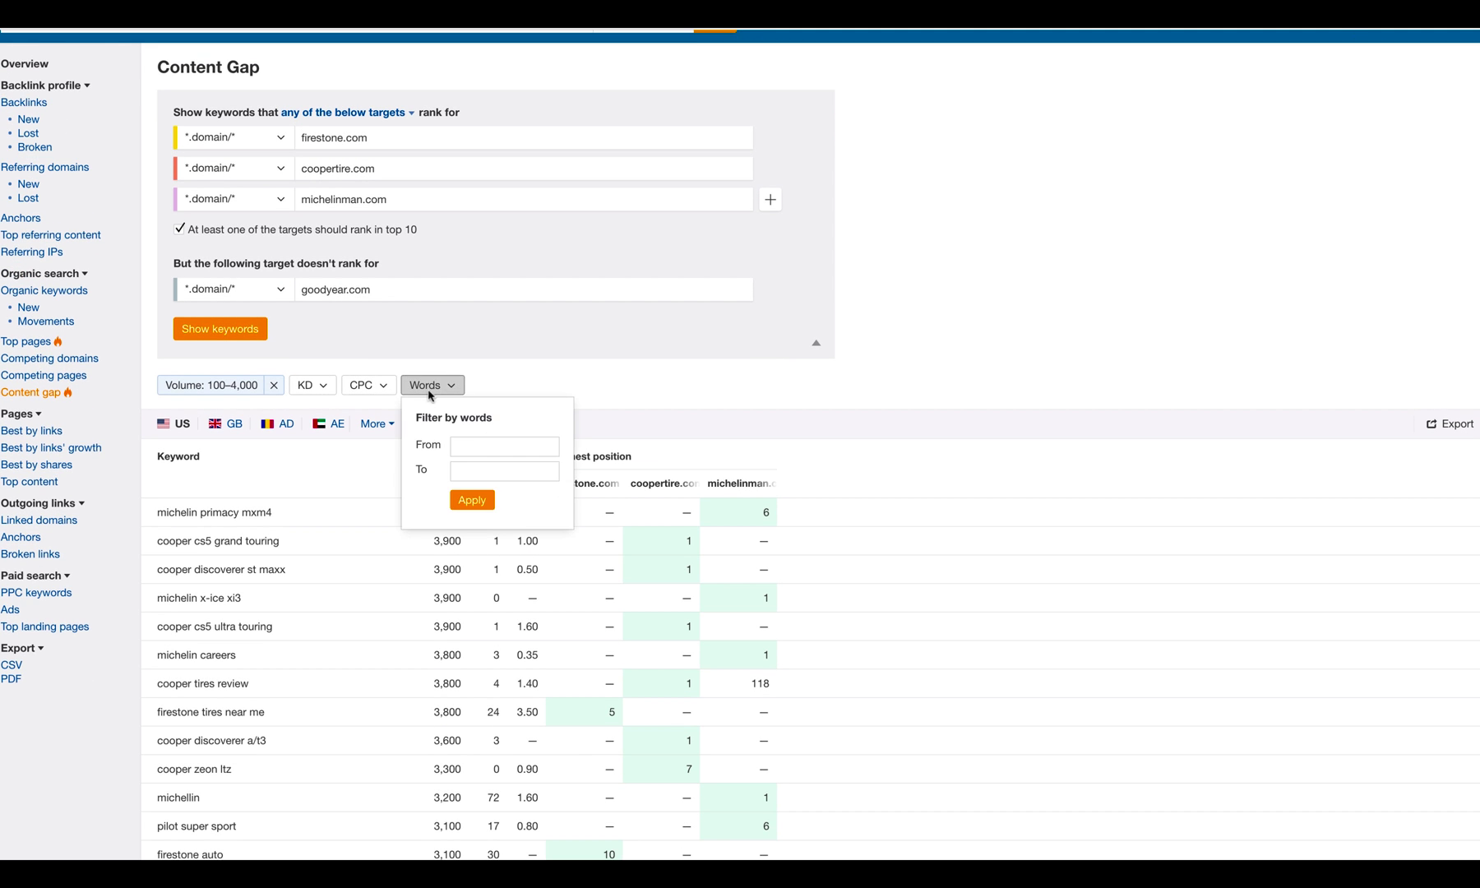
click(466, 444)
text(3)
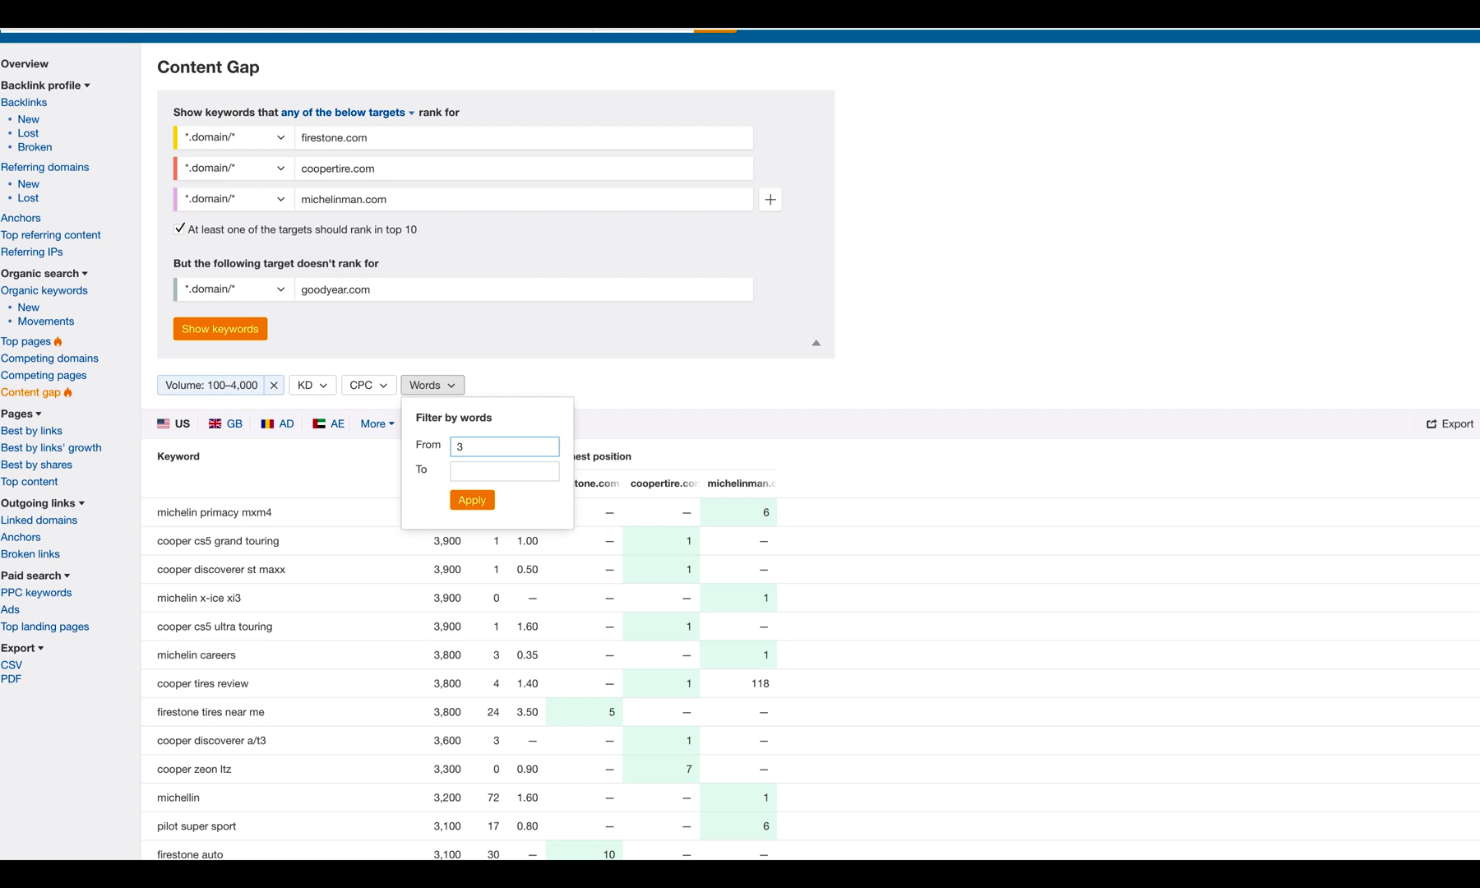
click(474, 500)
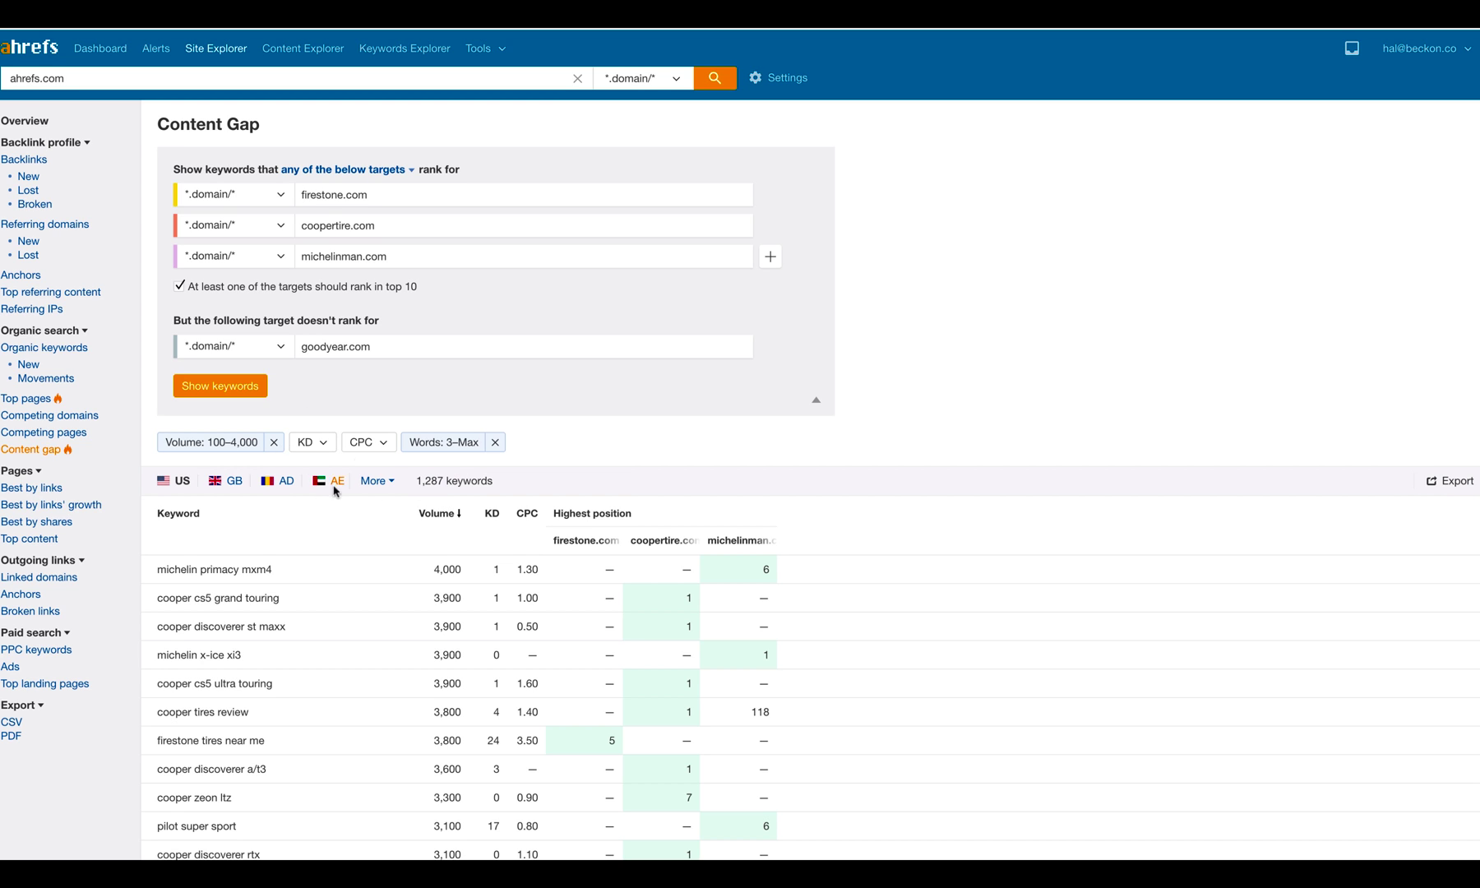
Scroll the 1,287 filtered keywords and highlight 'michelin primacy mxm4'
scroll(637, 454, down, 1)
scroll(639, 454, down, 3)
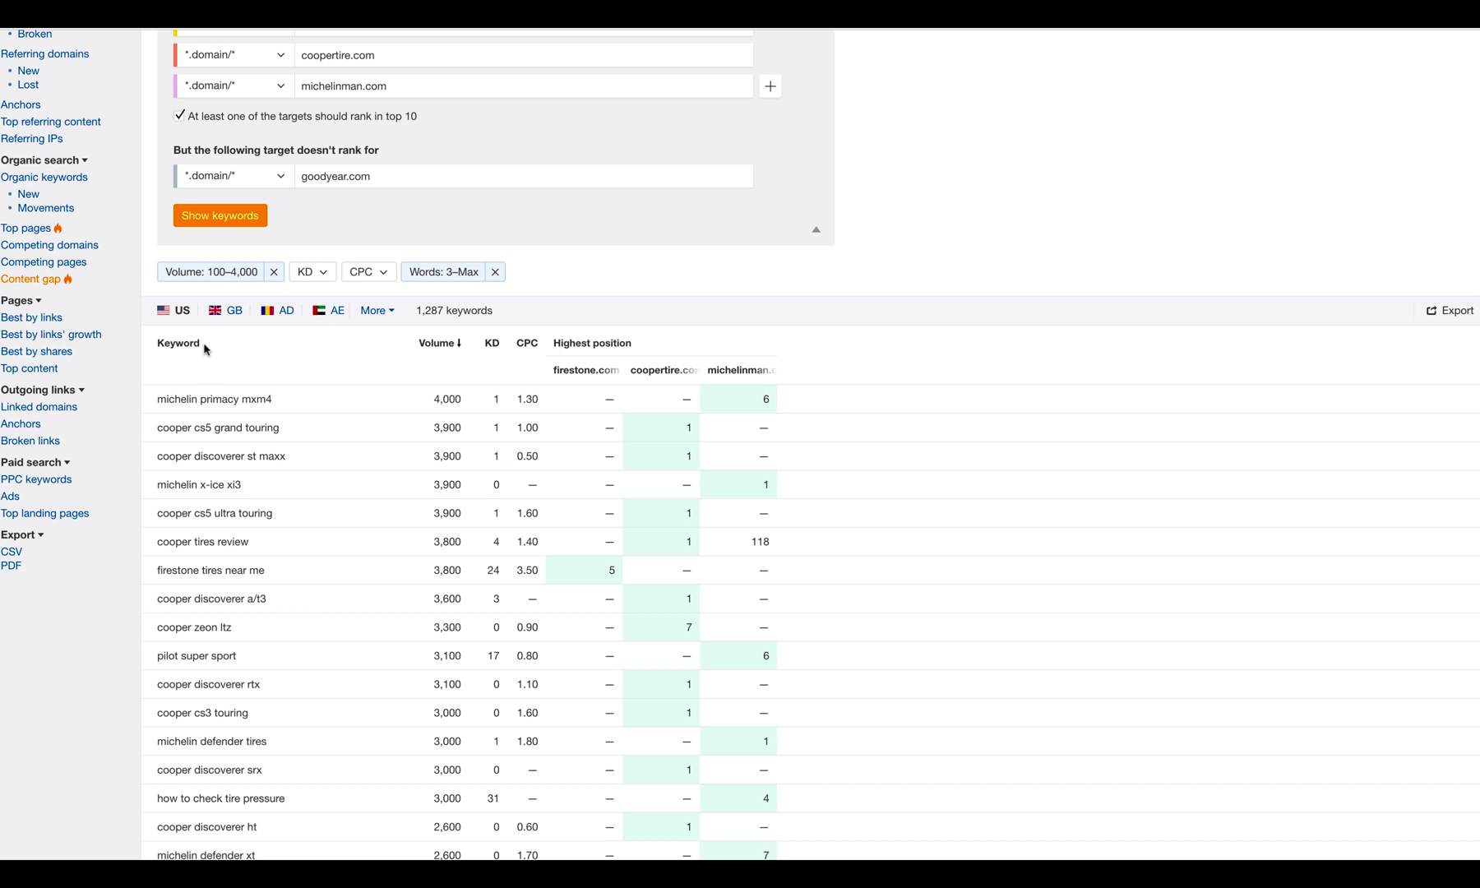
double_click(169, 399)
Leave the zerocater.com backlink spreadsheet to show the Ahrefs Content Gap Example sheet
key(super+Tab)
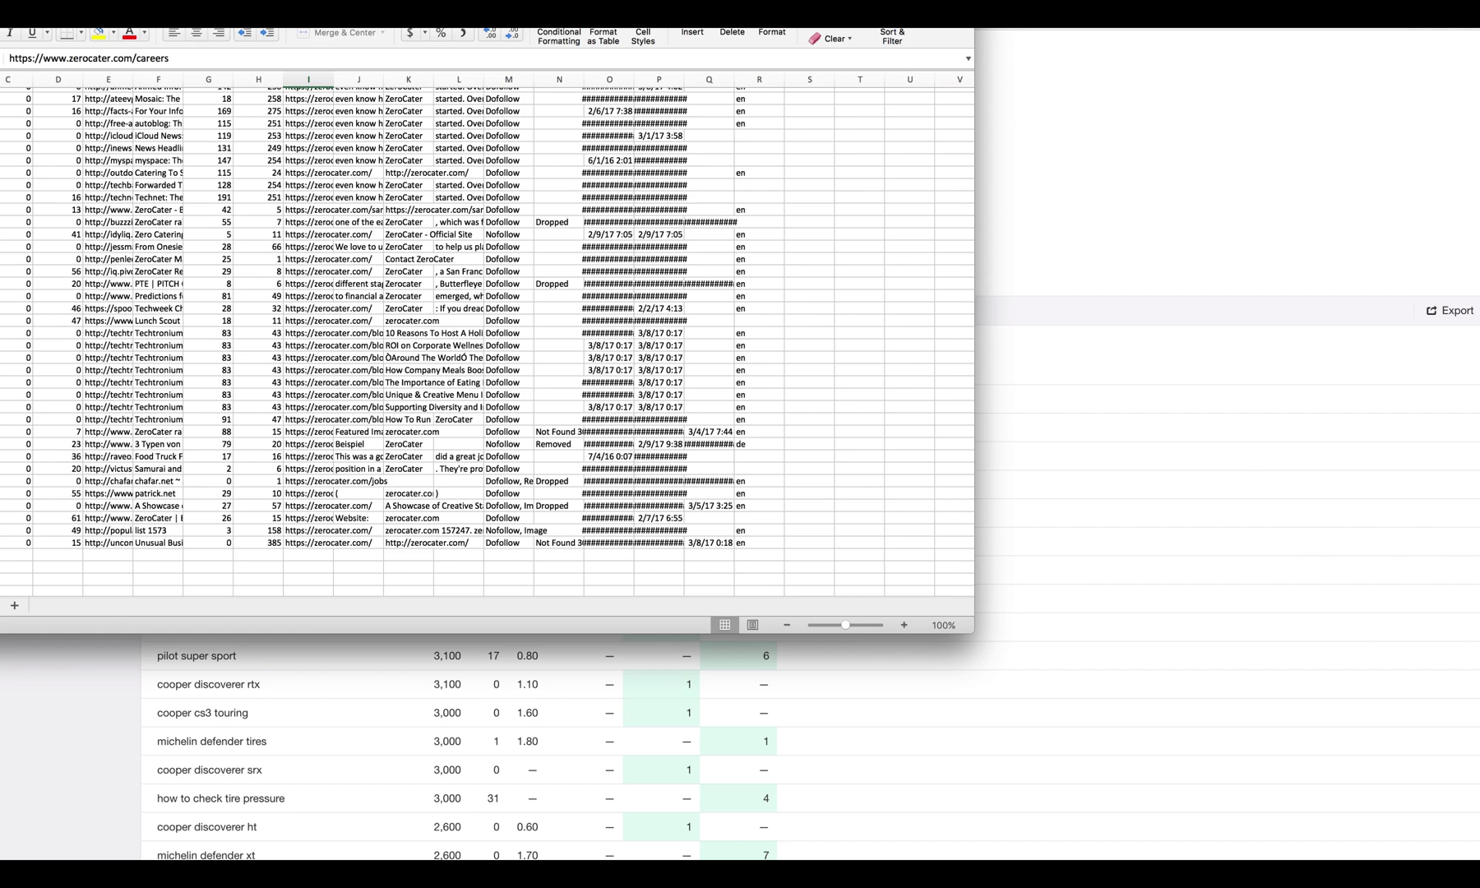
key(super+Tab)
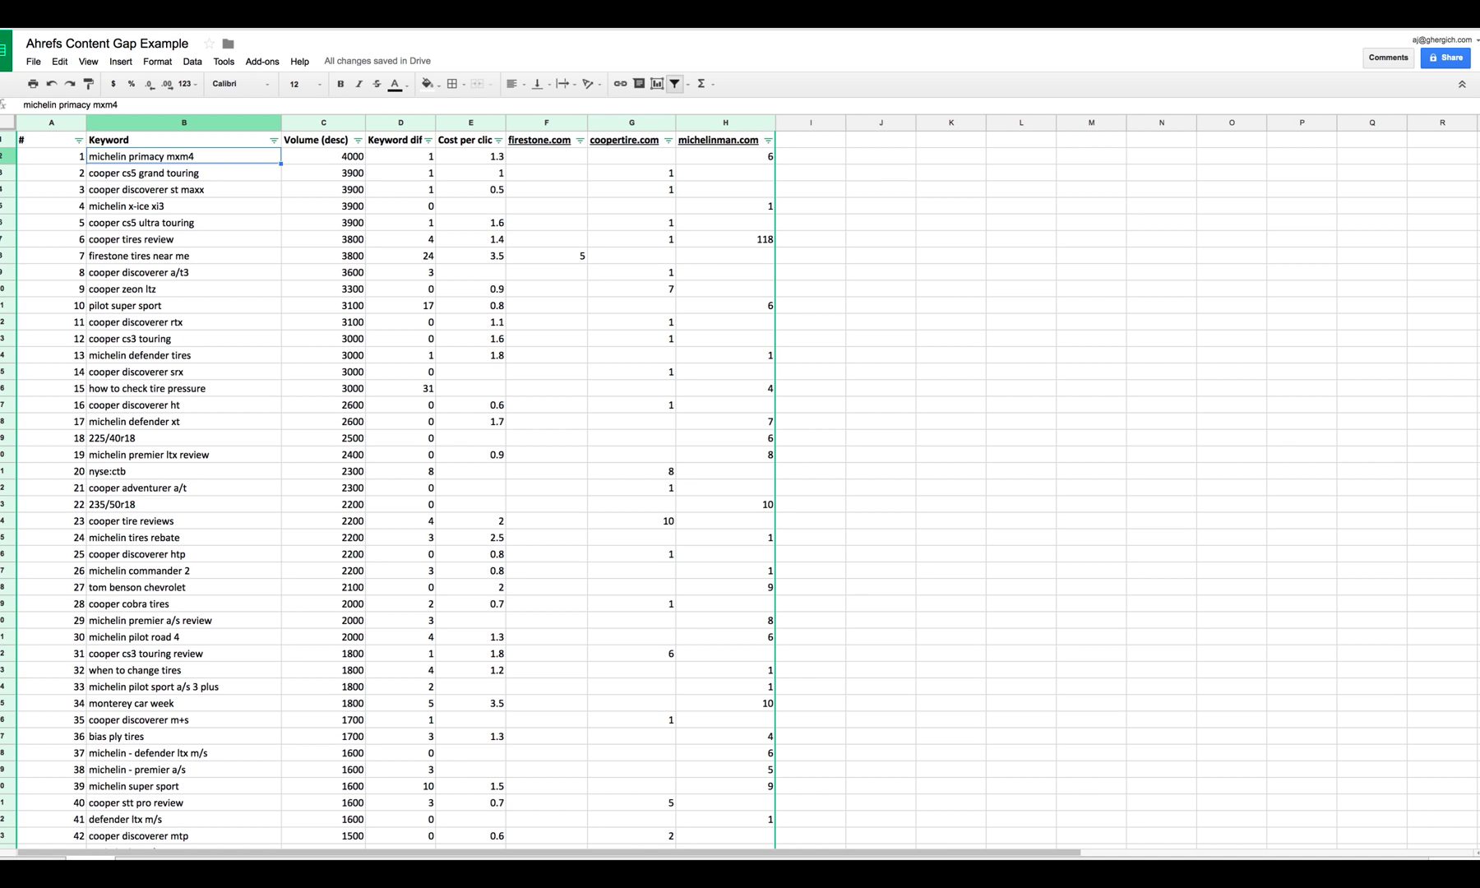
click(32, 63)
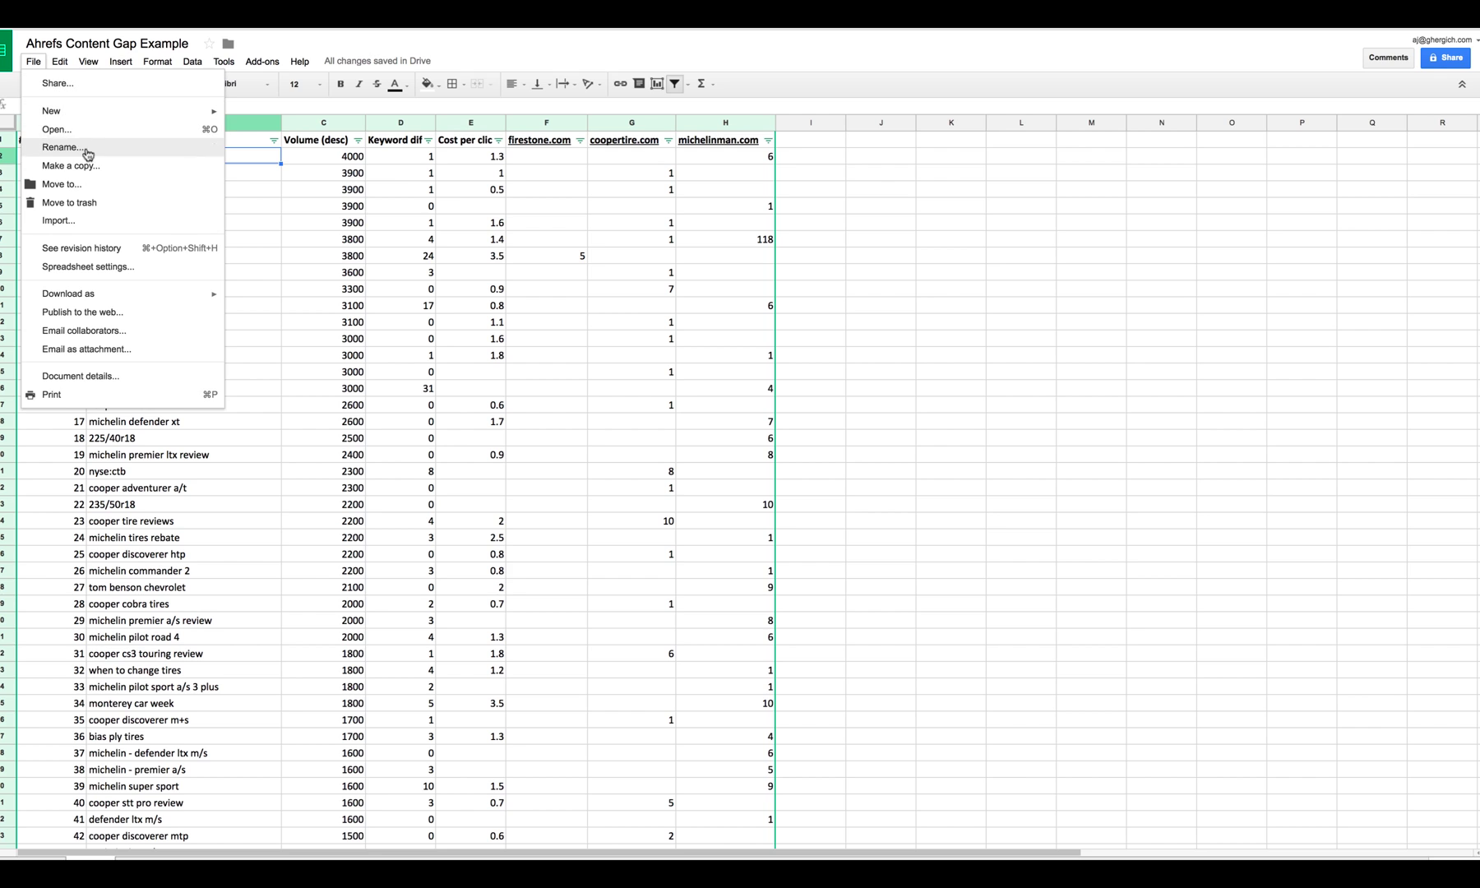
click(886, 51)
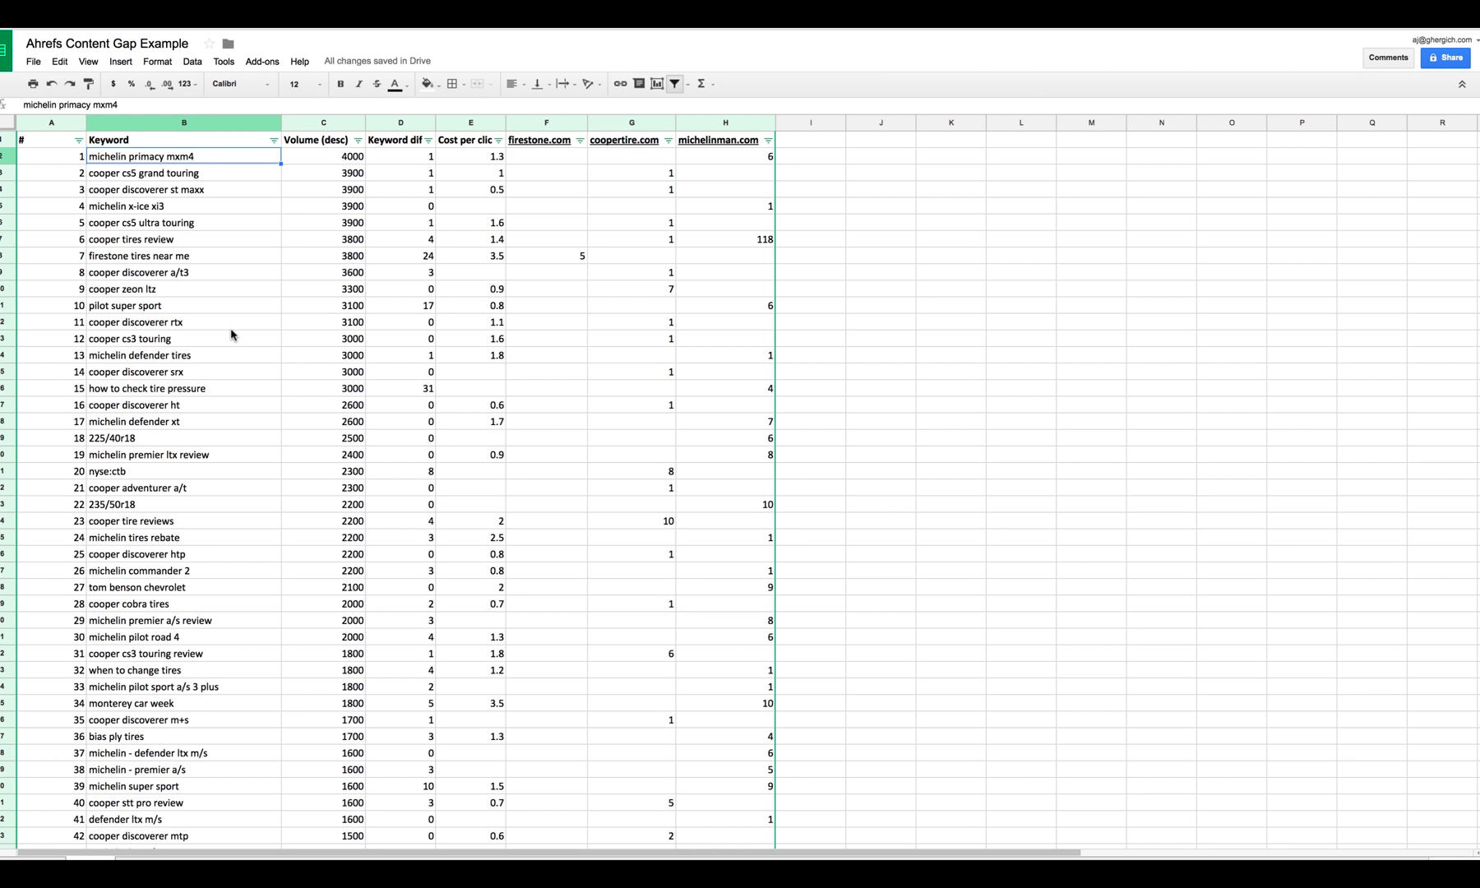
scroll(291, 527, down, 20)
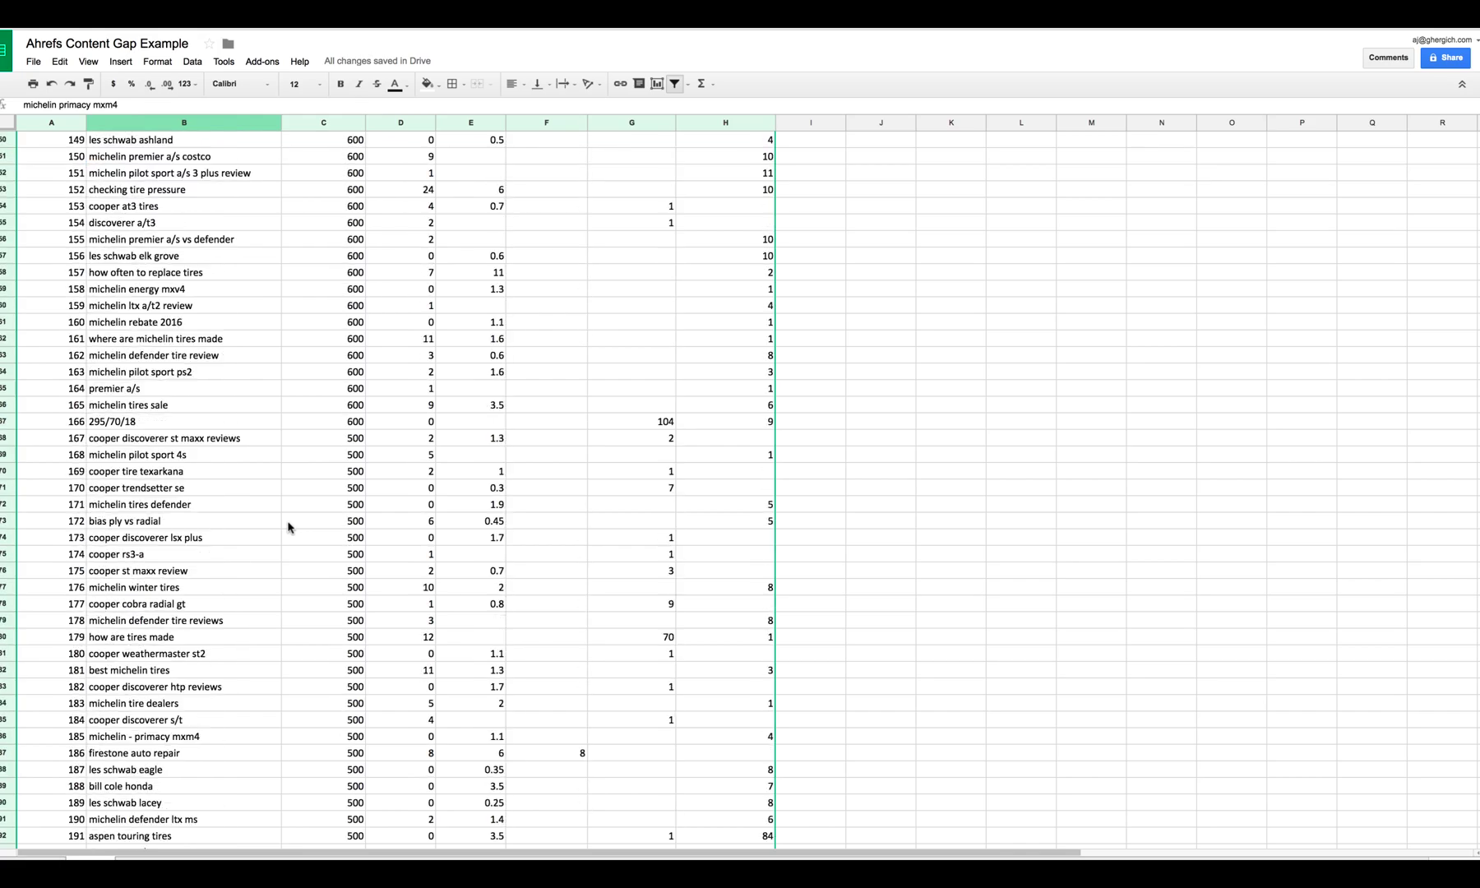
scroll(289, 527, down, 20)
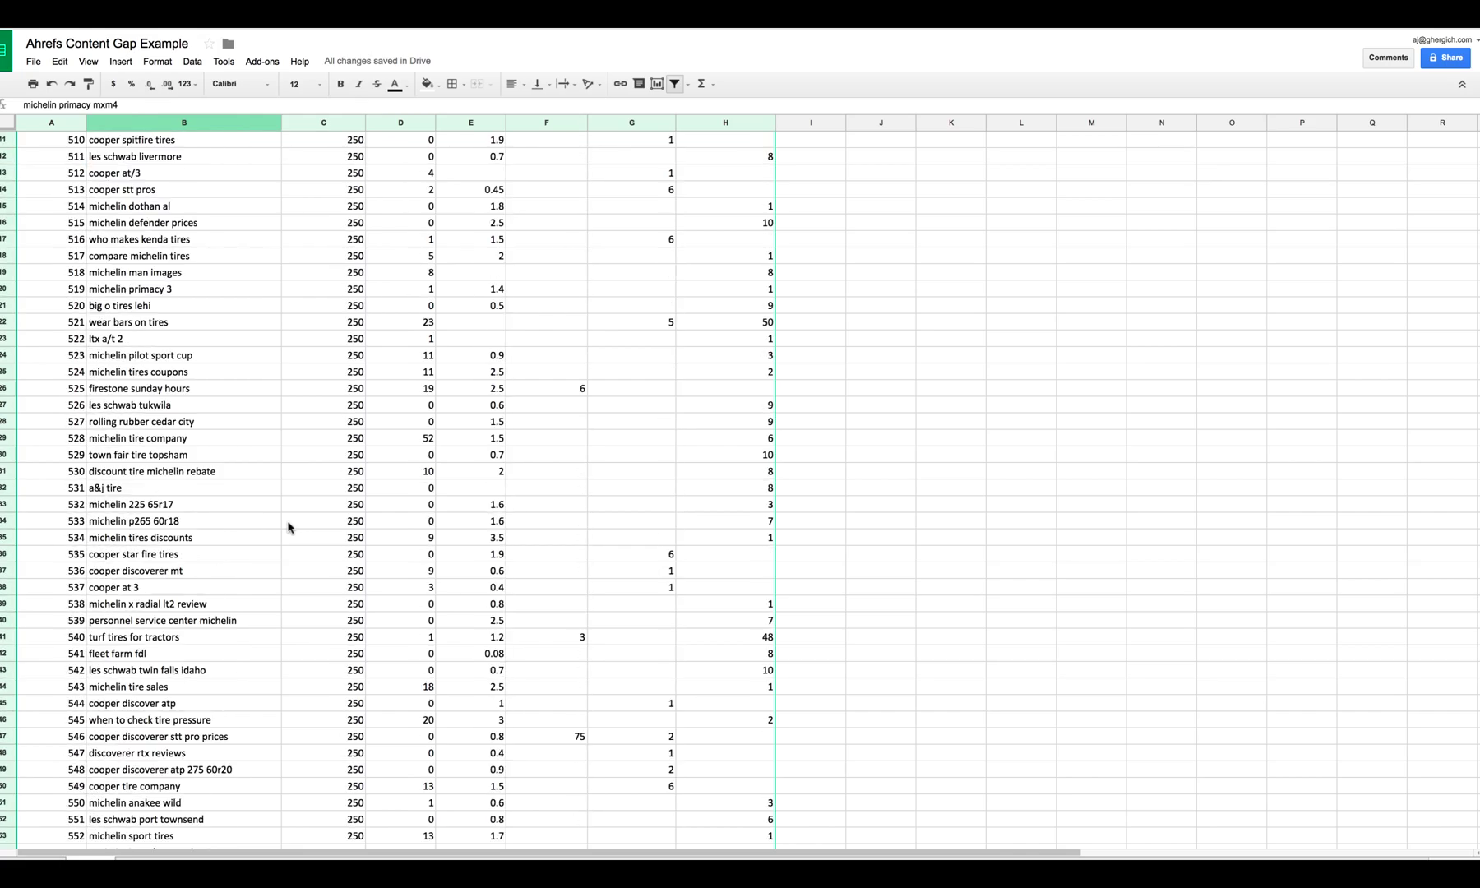
scroll(289, 527, down, 20)
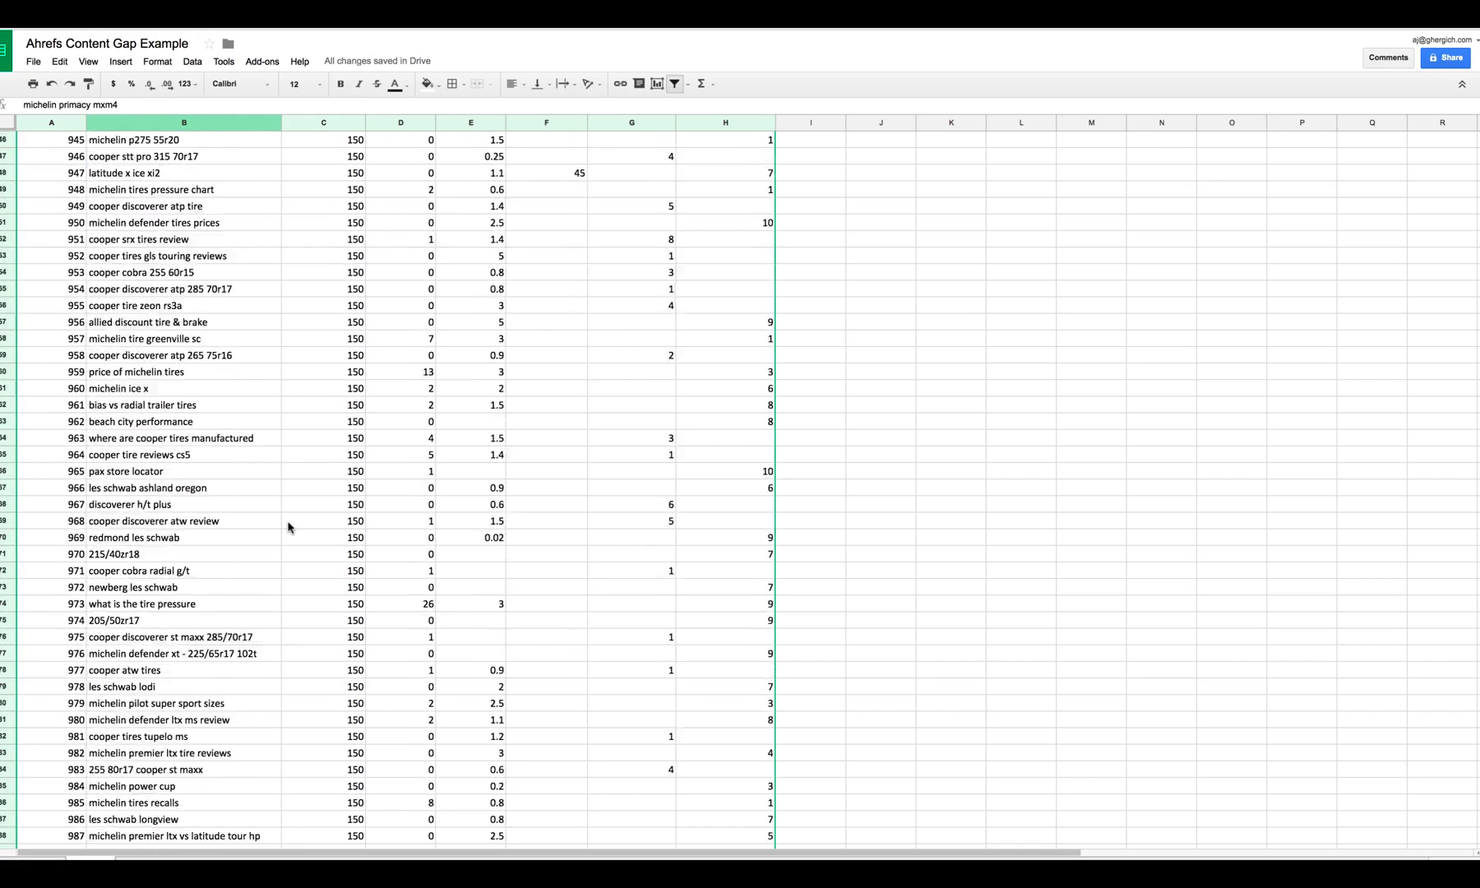
scroll(288, 527, up, 20)
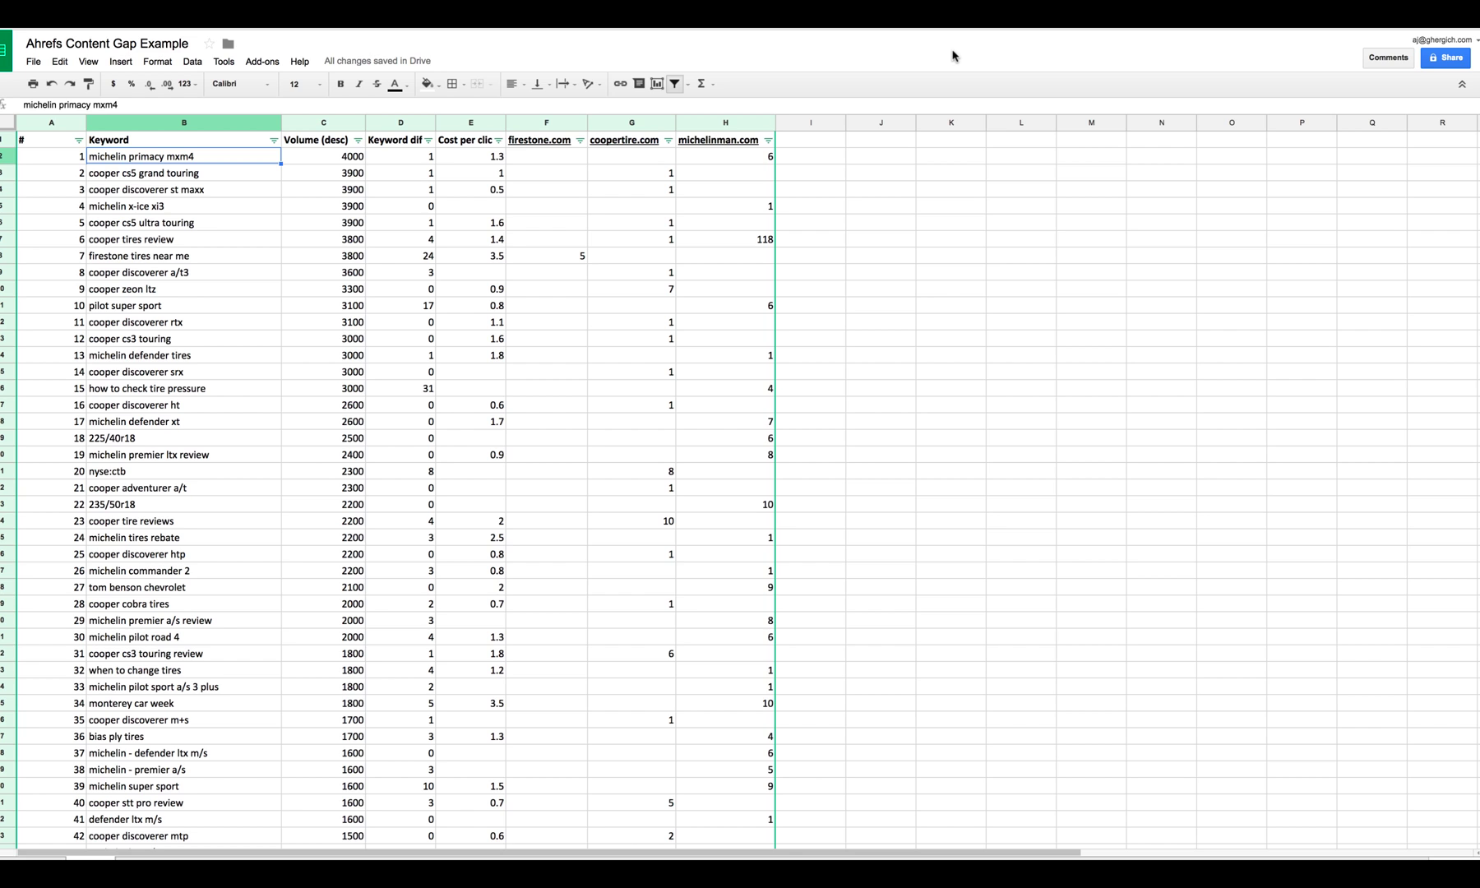
Search the sheet for 'how' and check competitor ranks for matches like 'how to check tire pressure'
key(ctrl+f)
text(how)
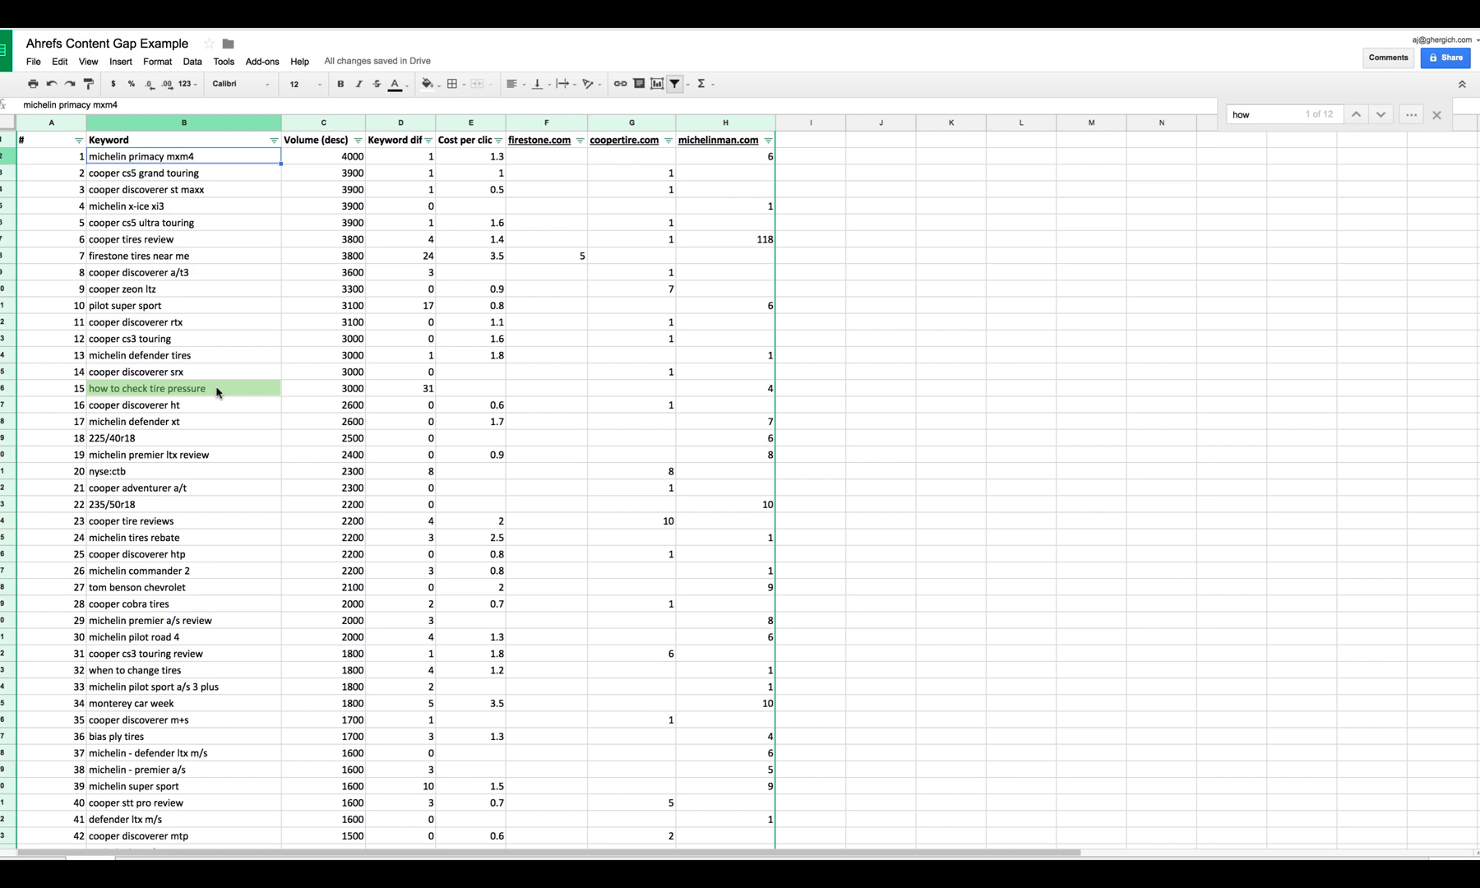
click(219, 392)
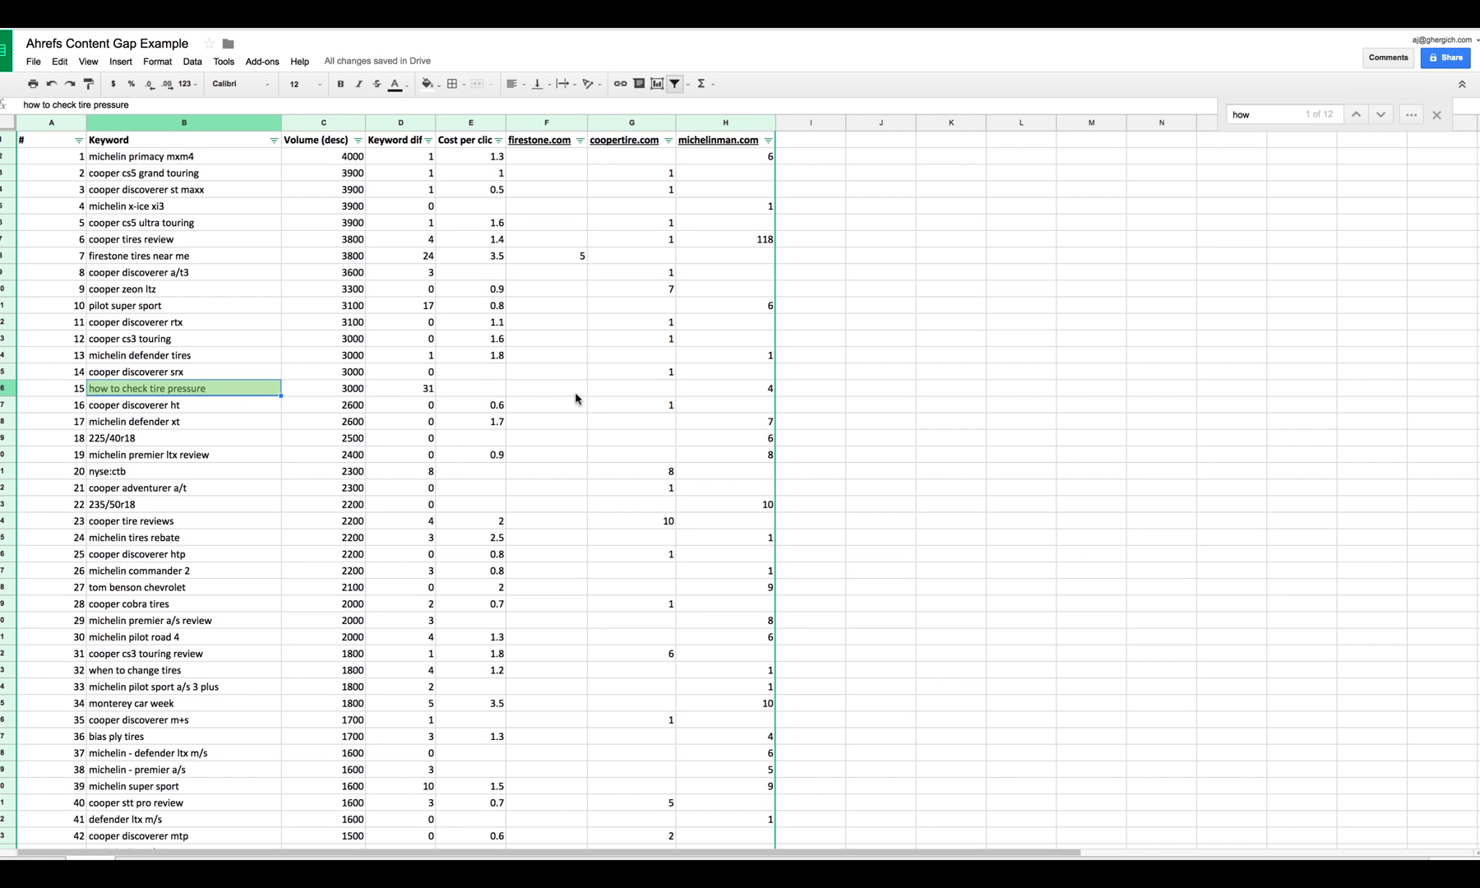
click(761, 394)
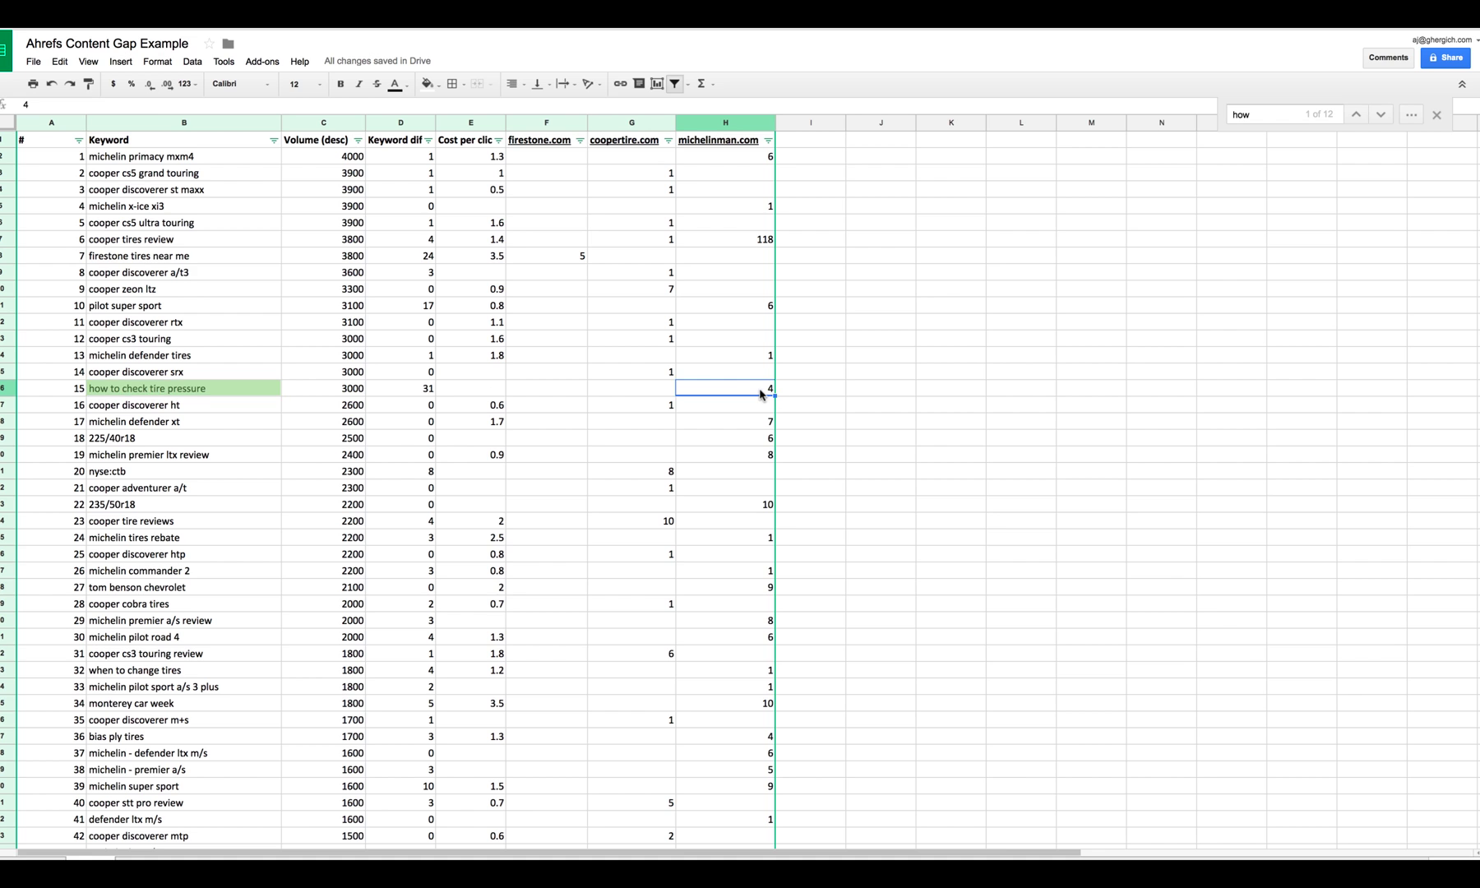
click(1382, 116)
scroll(311, 760, down, 2)
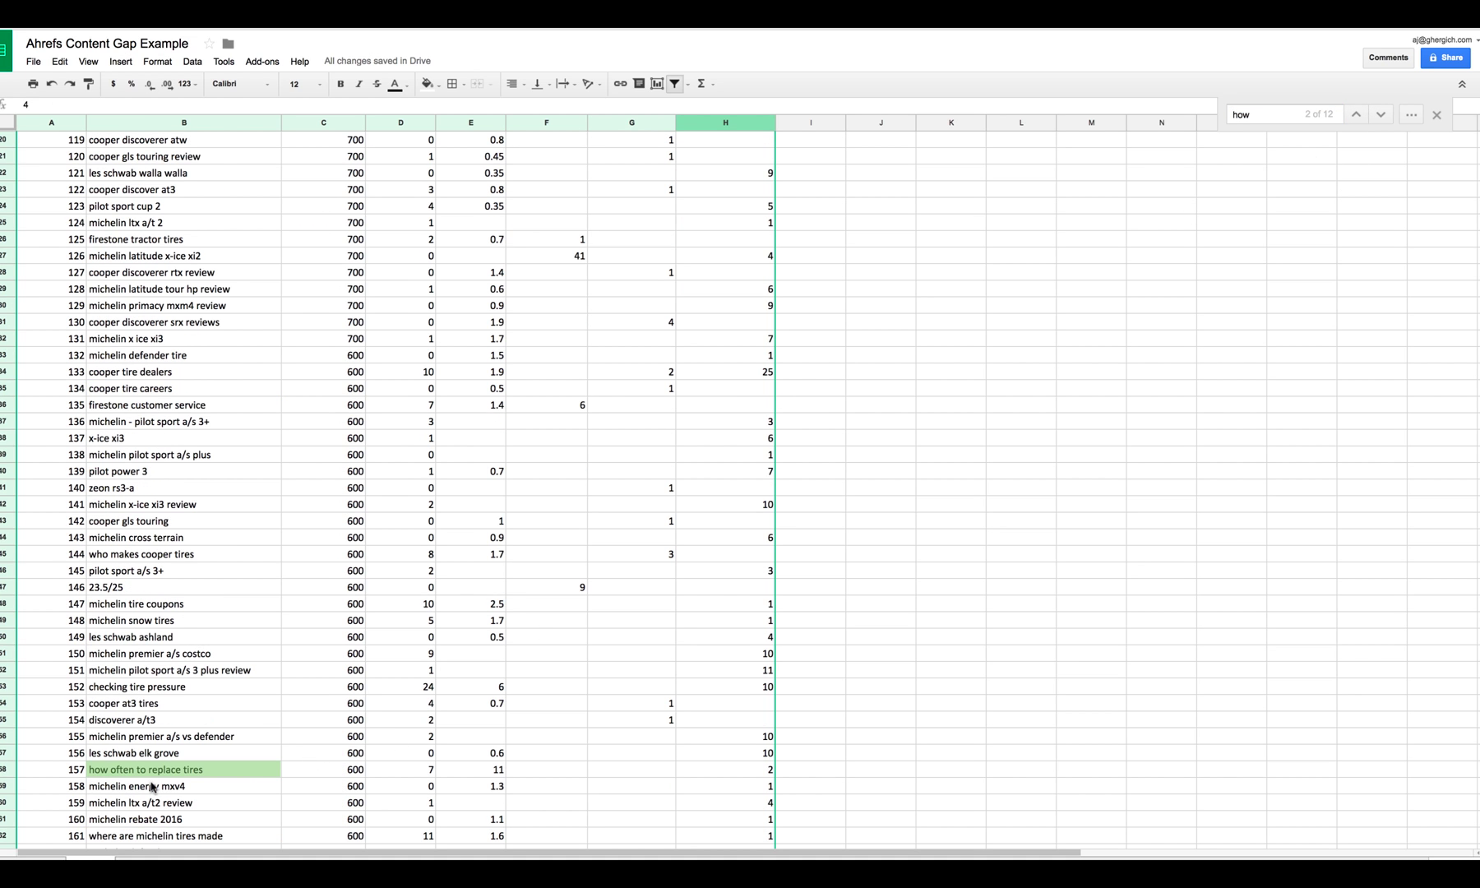
click(570, 774)
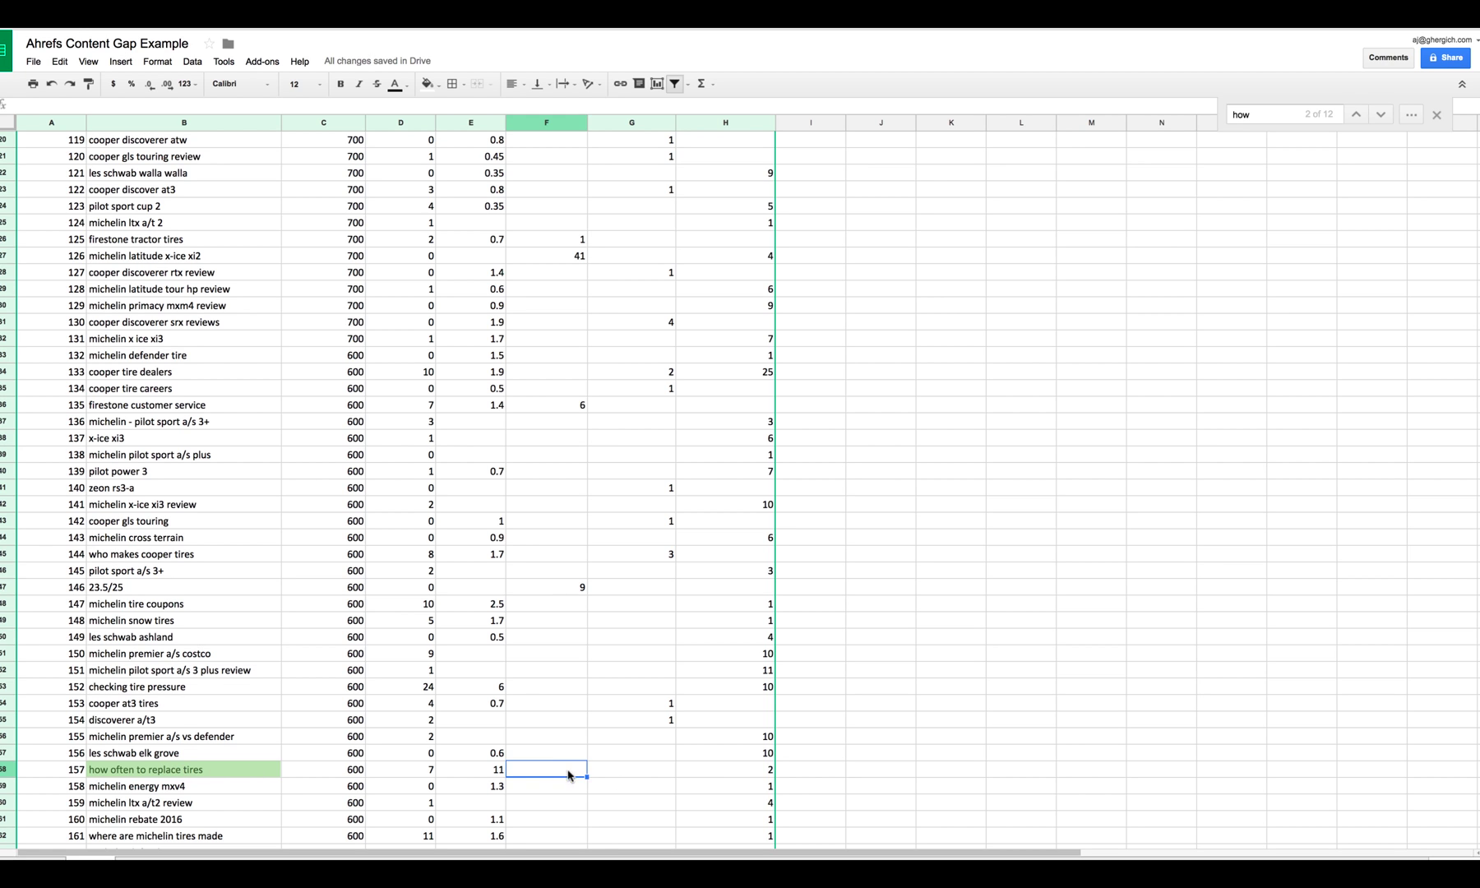
click(631, 770)
click(736, 755)
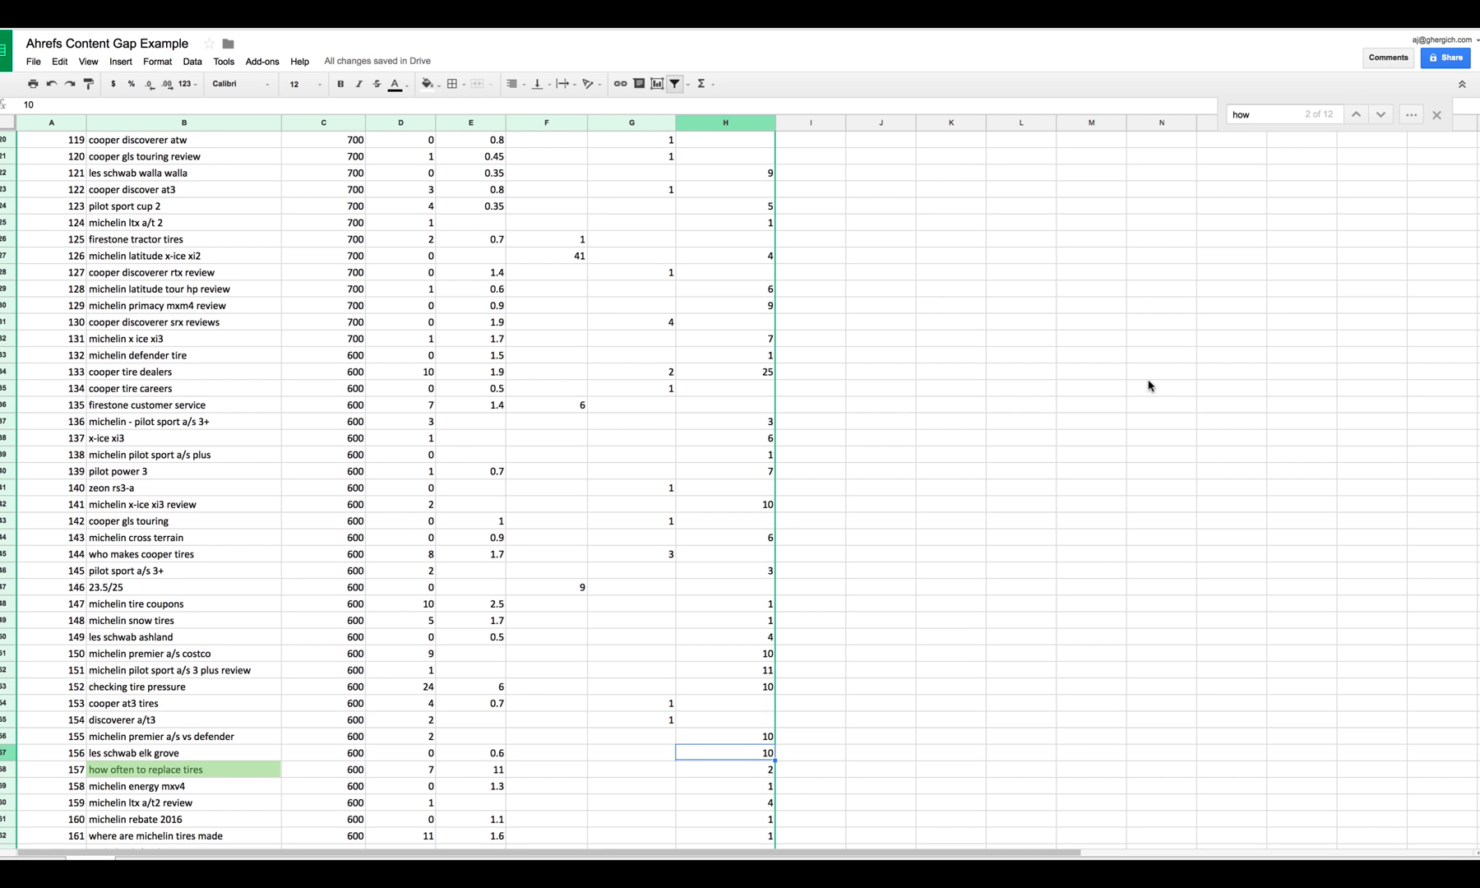
click(1383, 117)
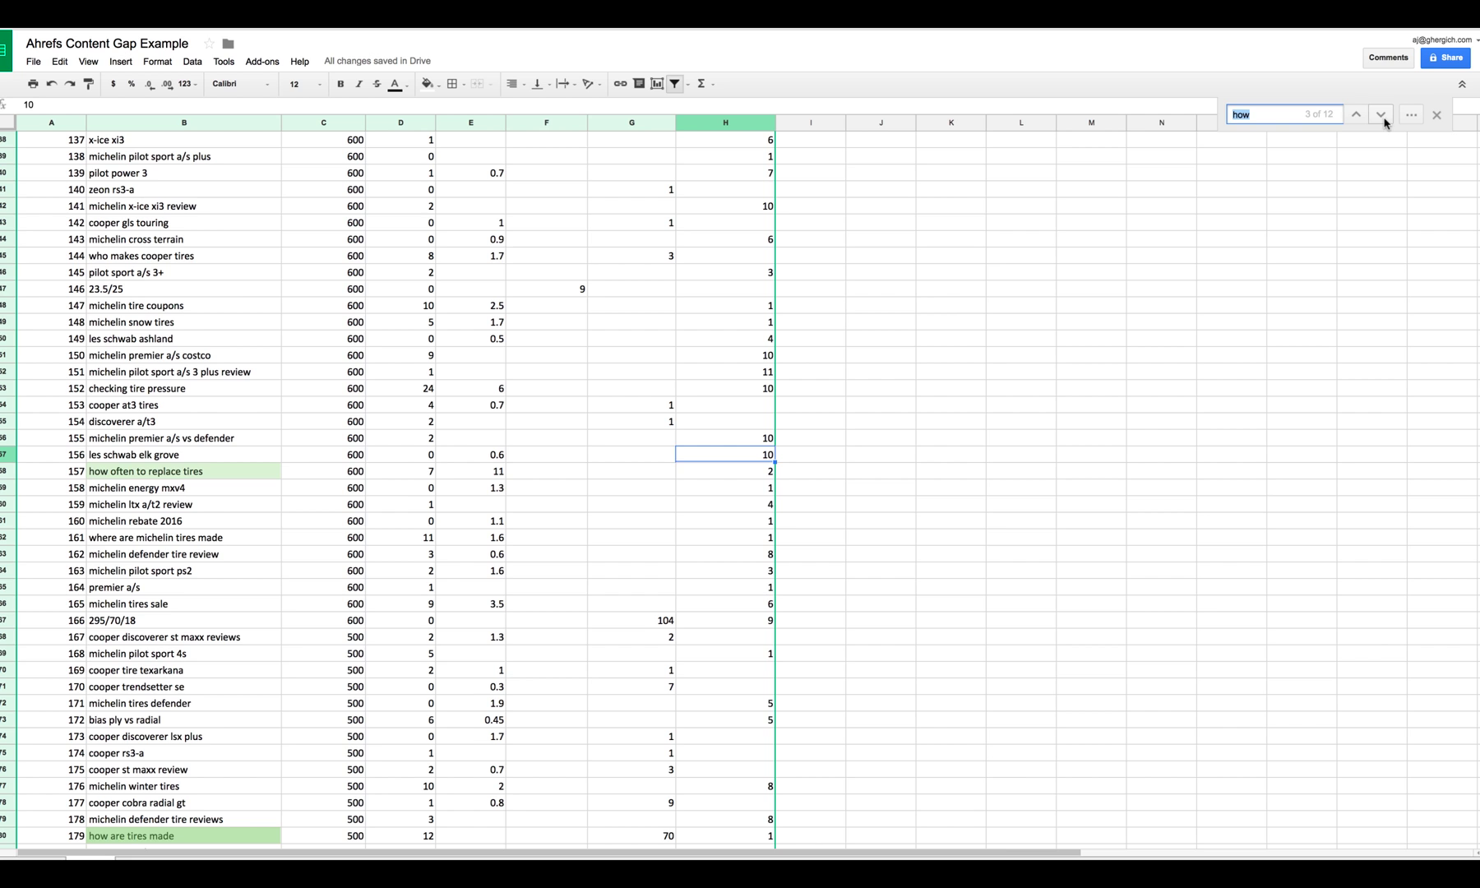
scroll(387, 580, down, 5)
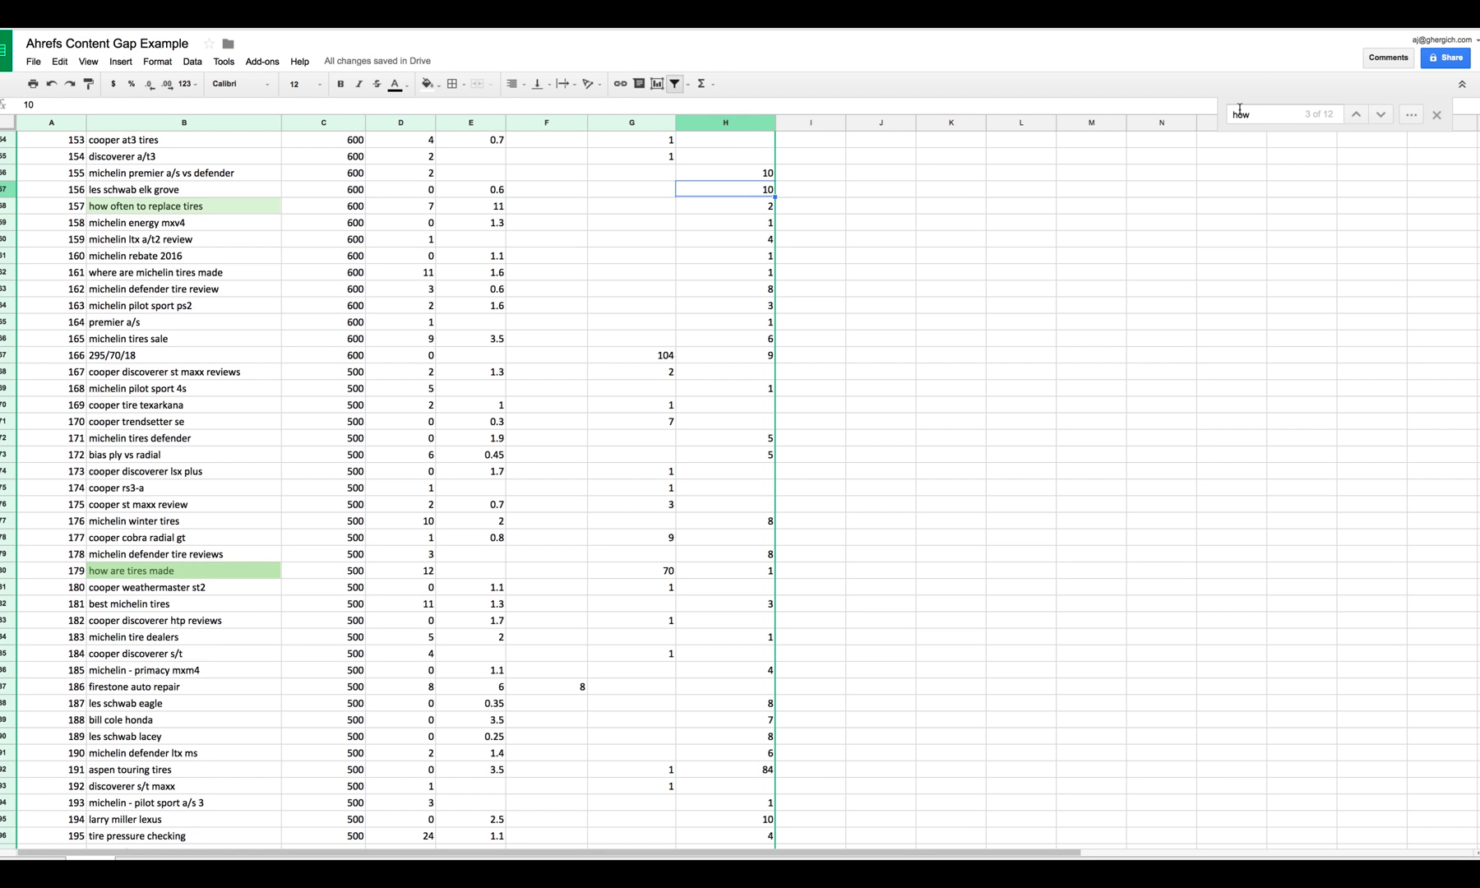
Search for 'need' and inspect the 'need new tires' keyword and its michelinman.com rank in row 929
key(ctrl+f)
text(need)
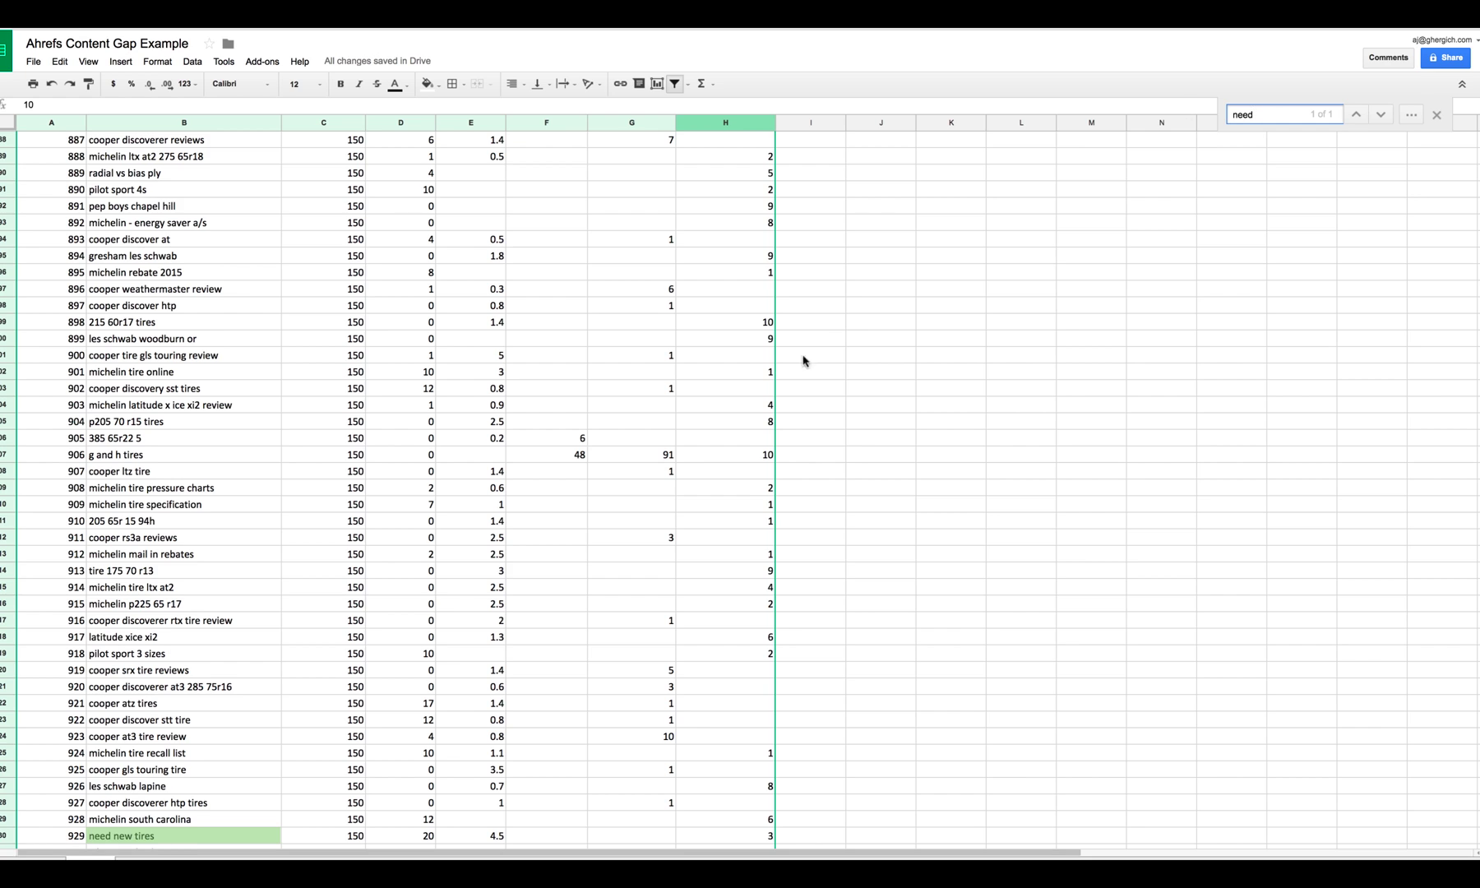
click(156, 836)
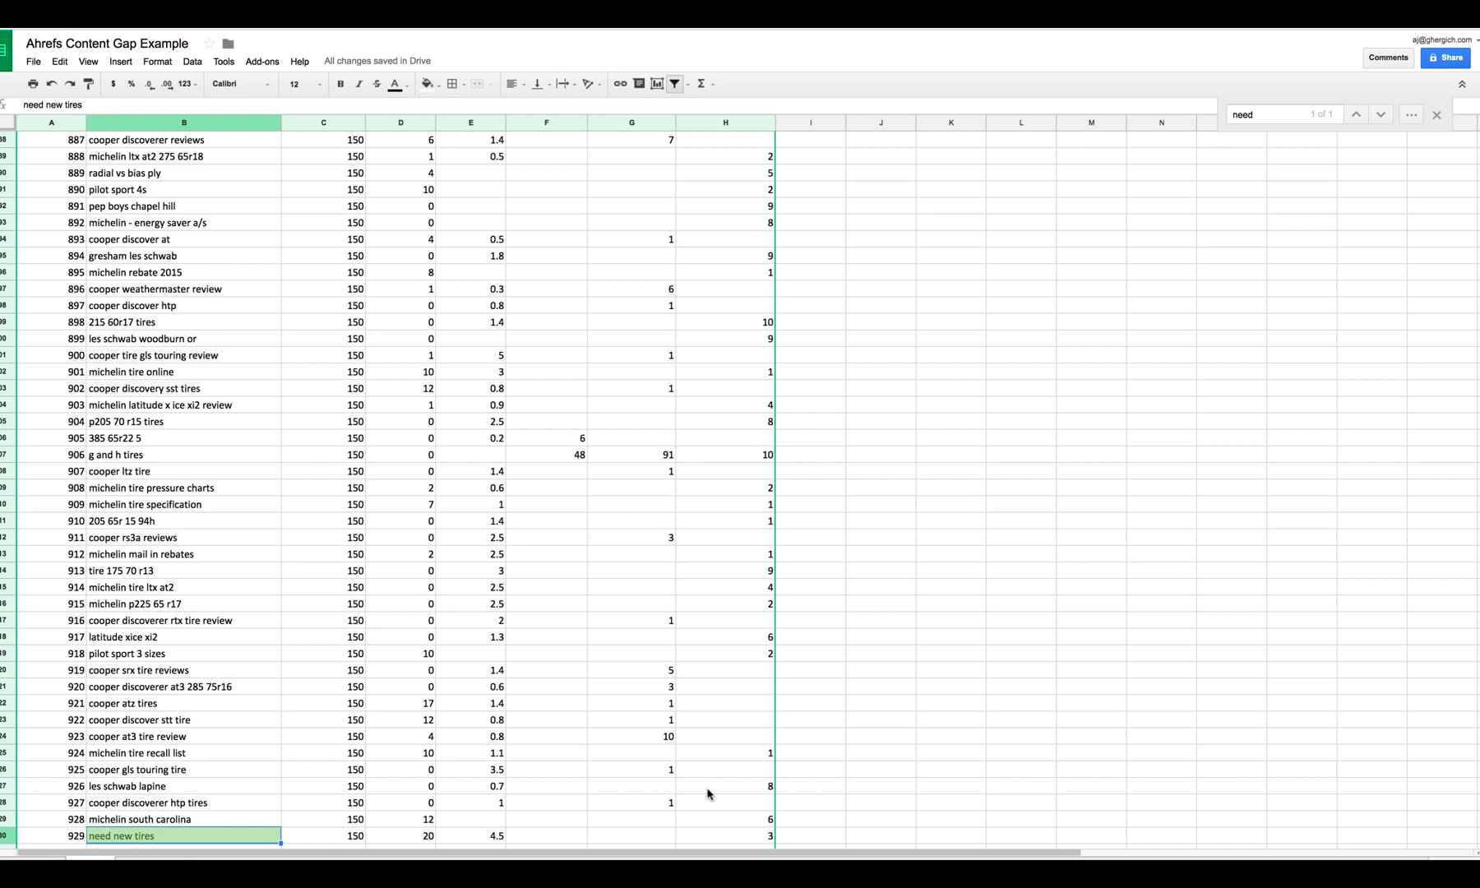
click(742, 834)
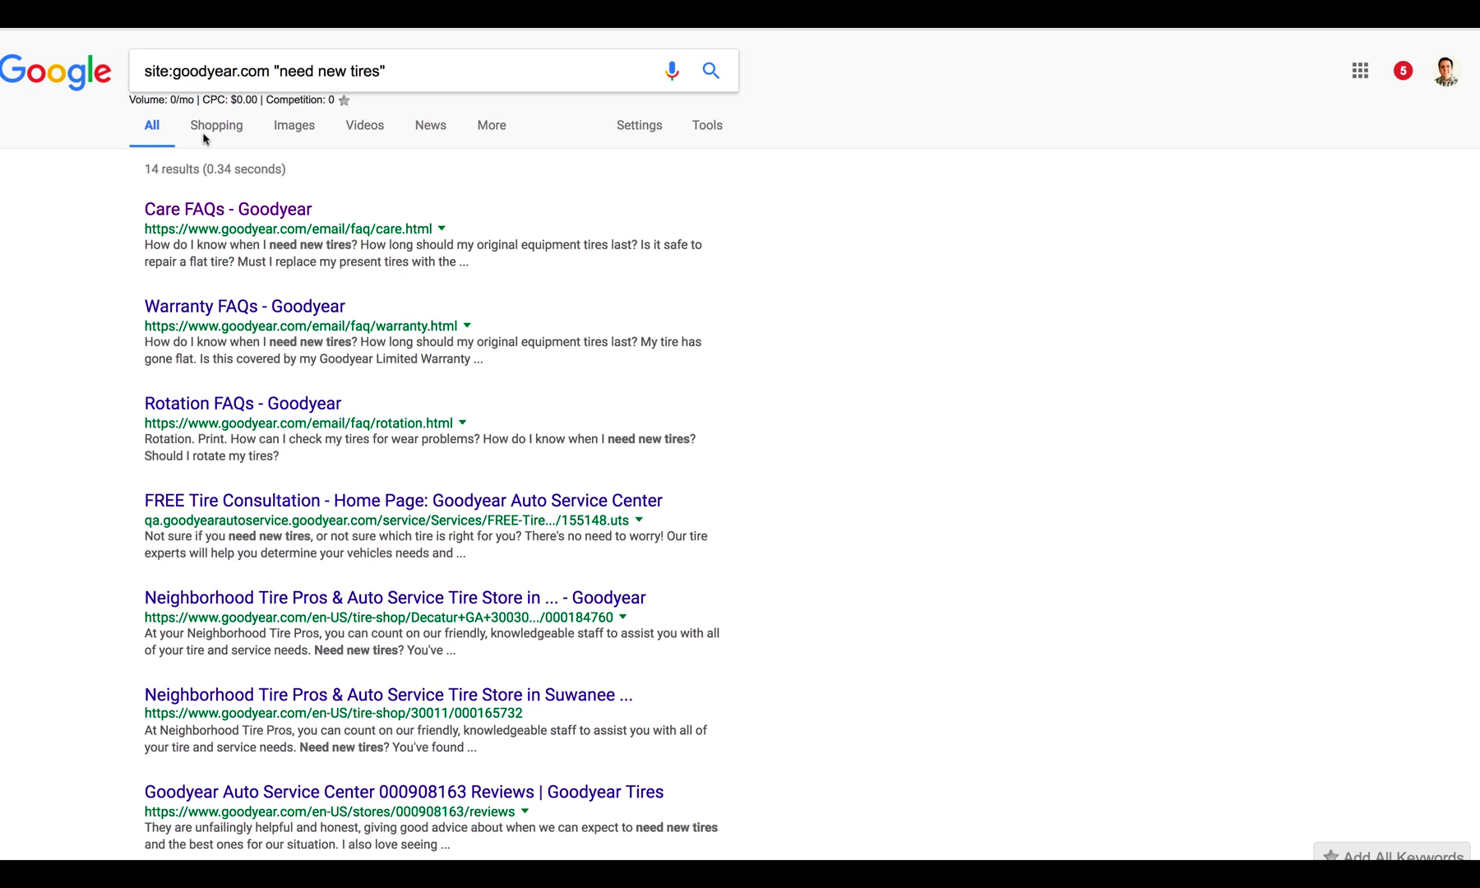
Highlight the site:goodyear.com operator and the quoted "need new tires" phrase in the Google query
click(152, 73)
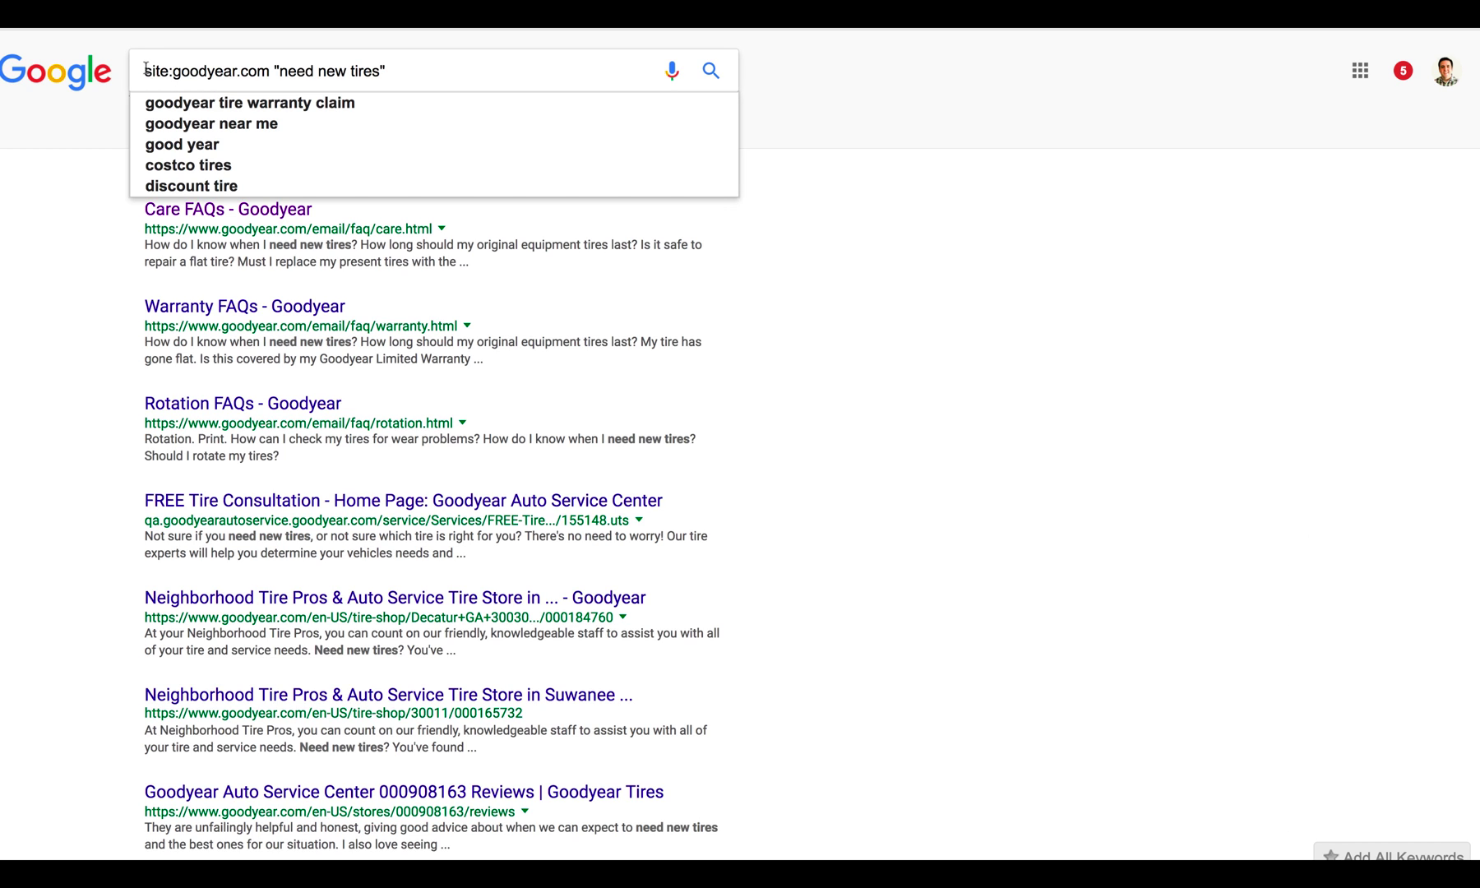
click(143, 72)
click(149, 71)
drag(151, 70, 233, 71)
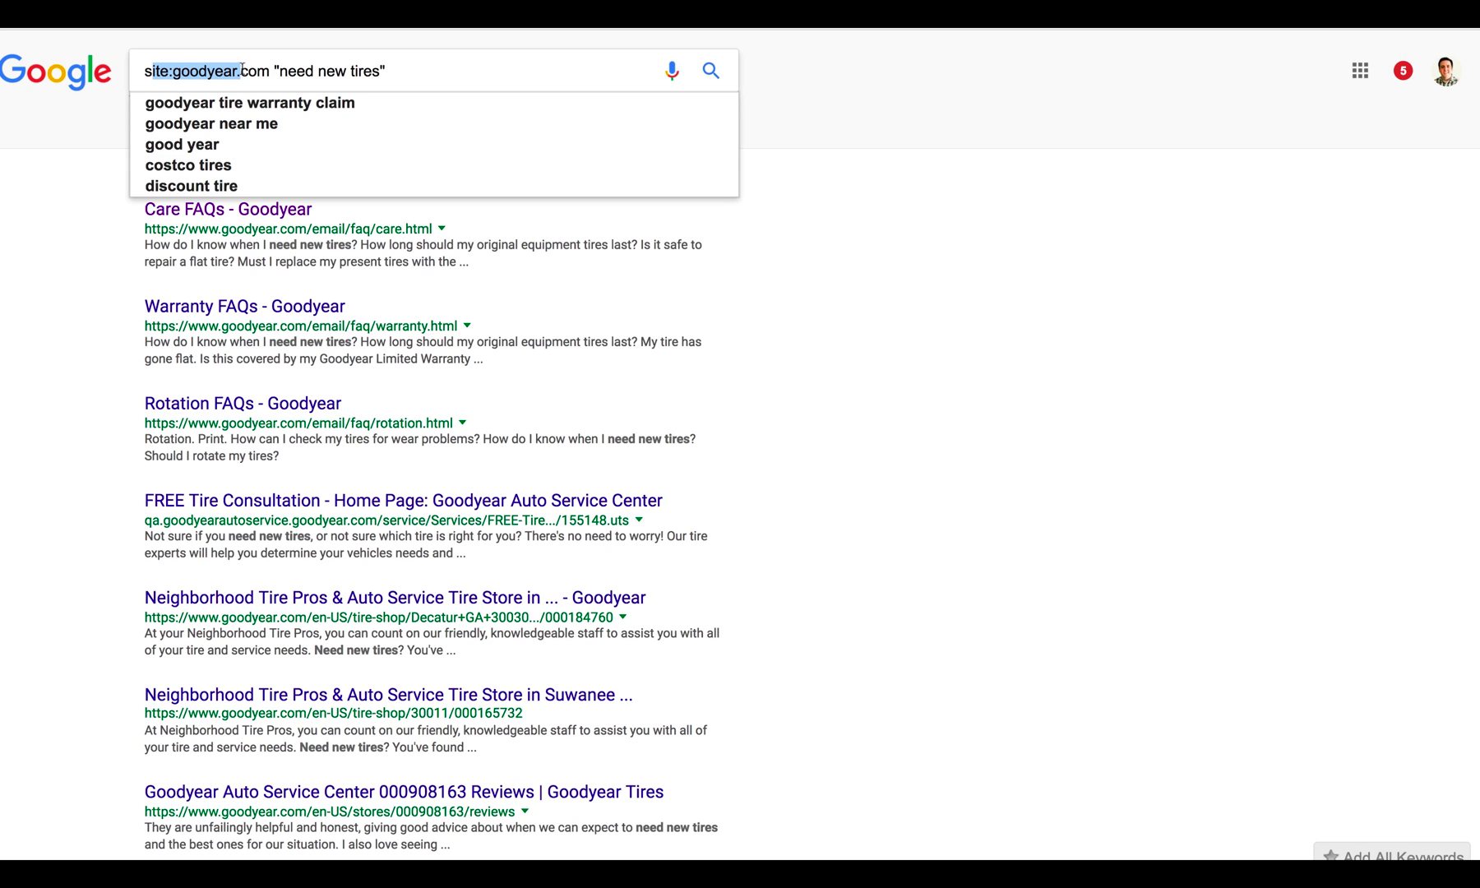
click(168, 70)
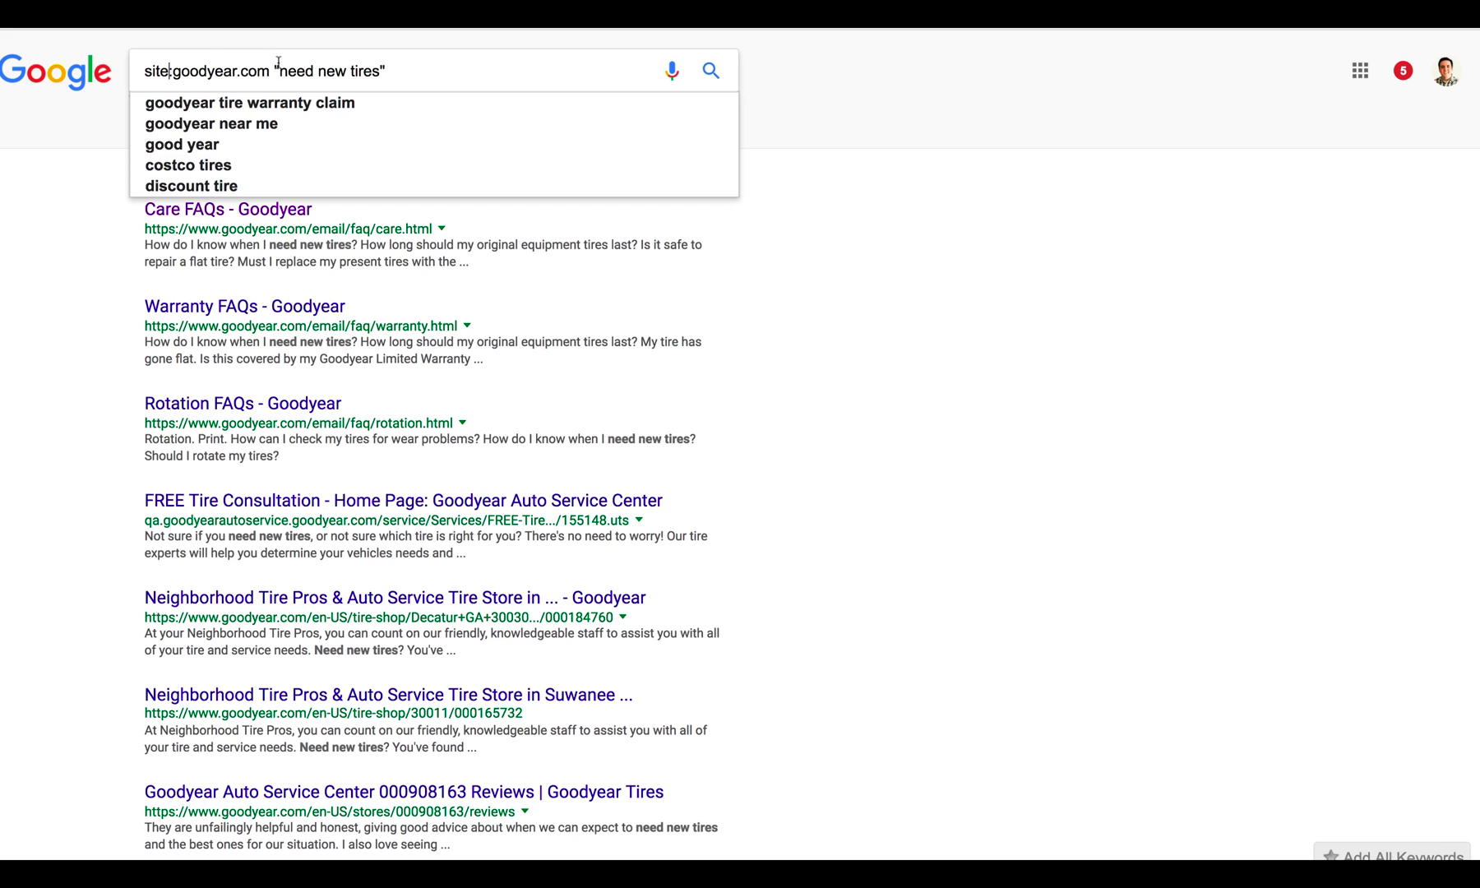
click(275, 71)
drag(275, 70, 398, 68)
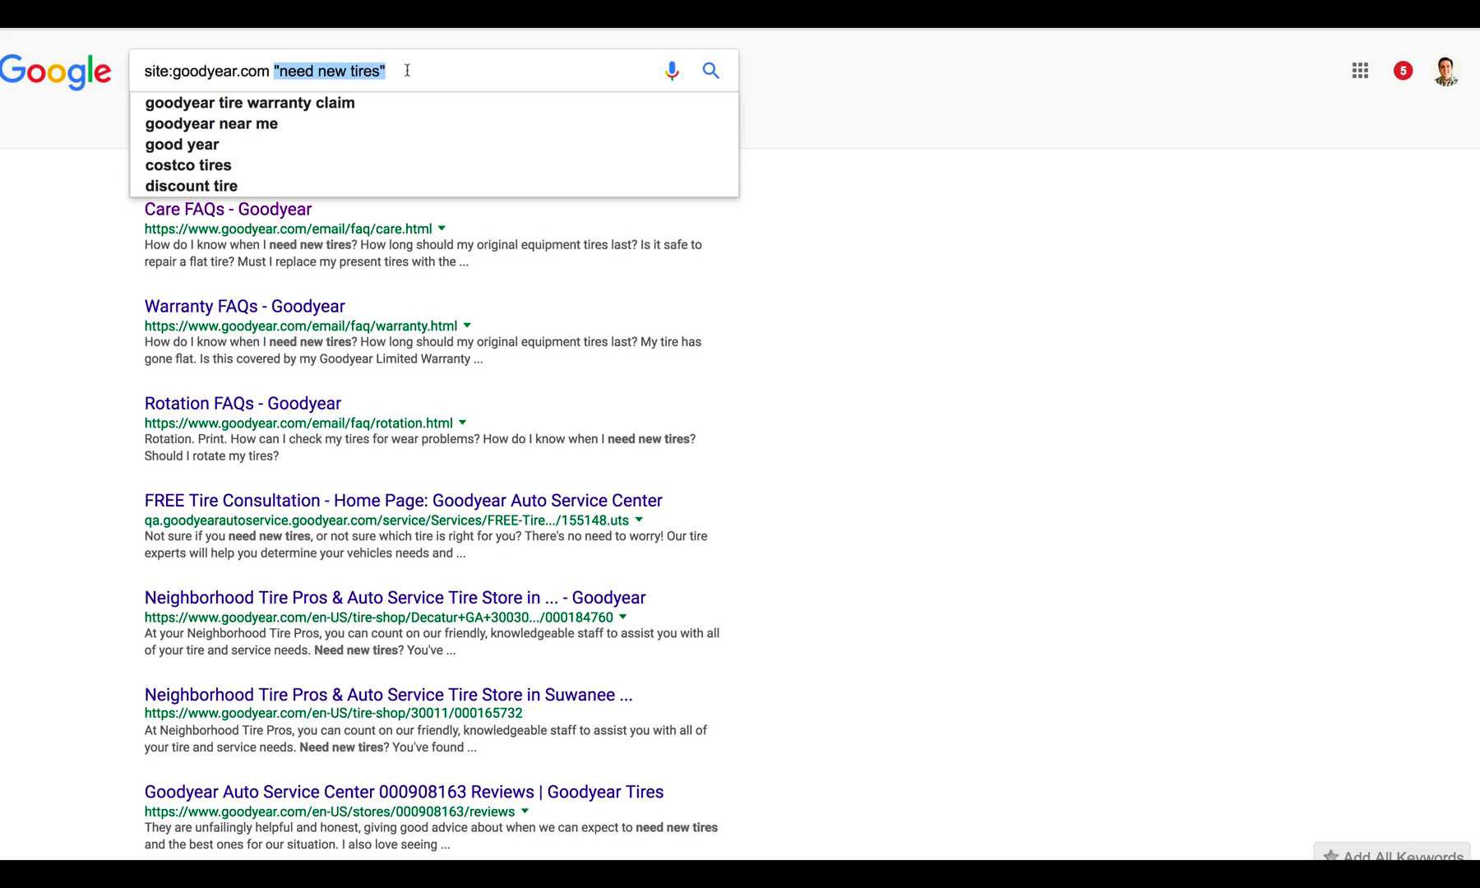
click(407, 71)
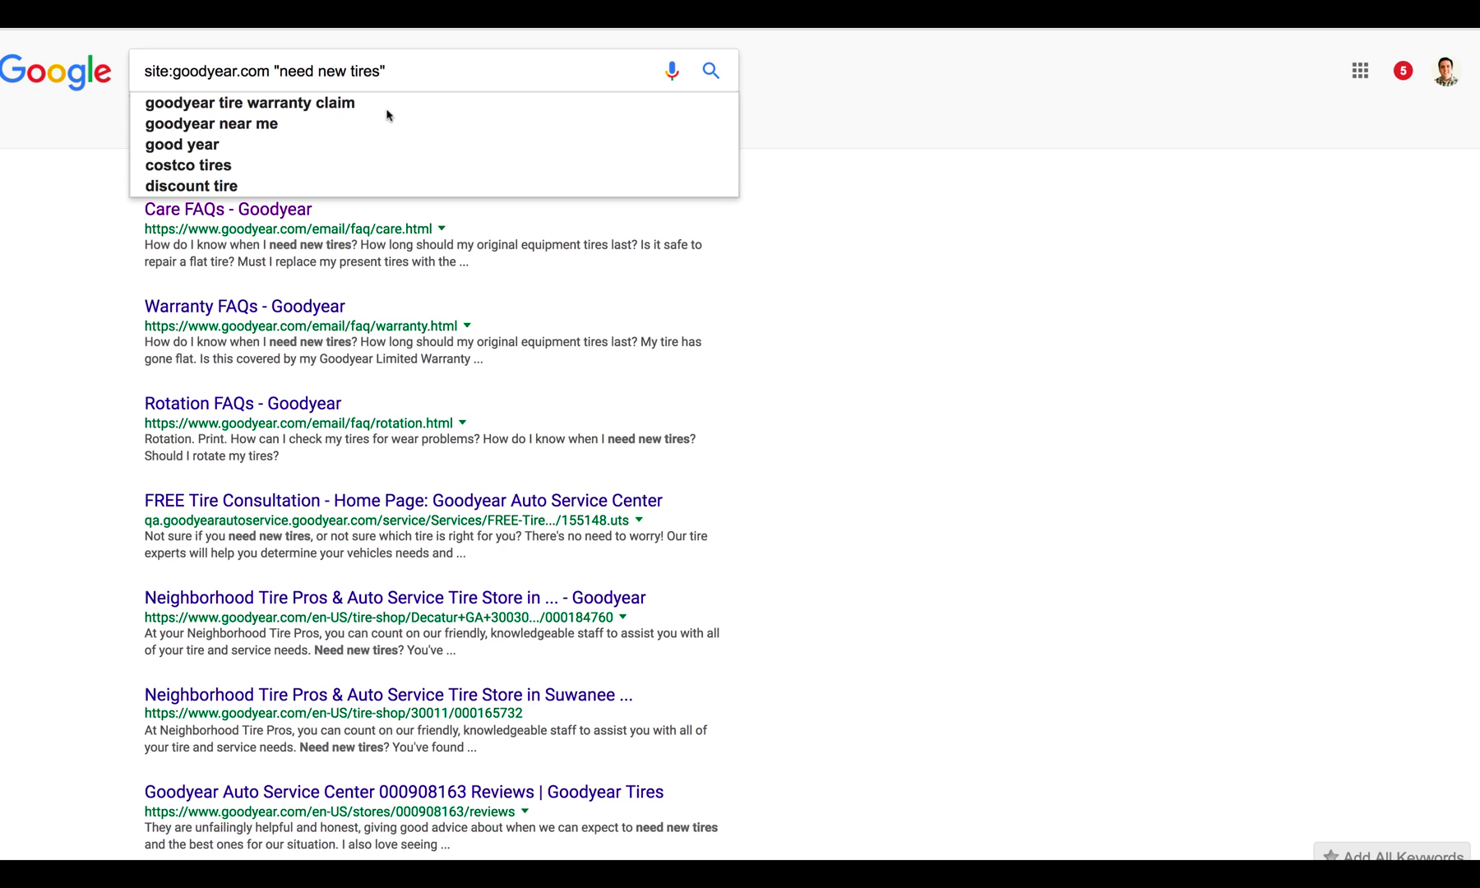
Highlight 'I need new tires' in the first result's snippet and open the Care FAQs - Goodyear page
click(106, 232)
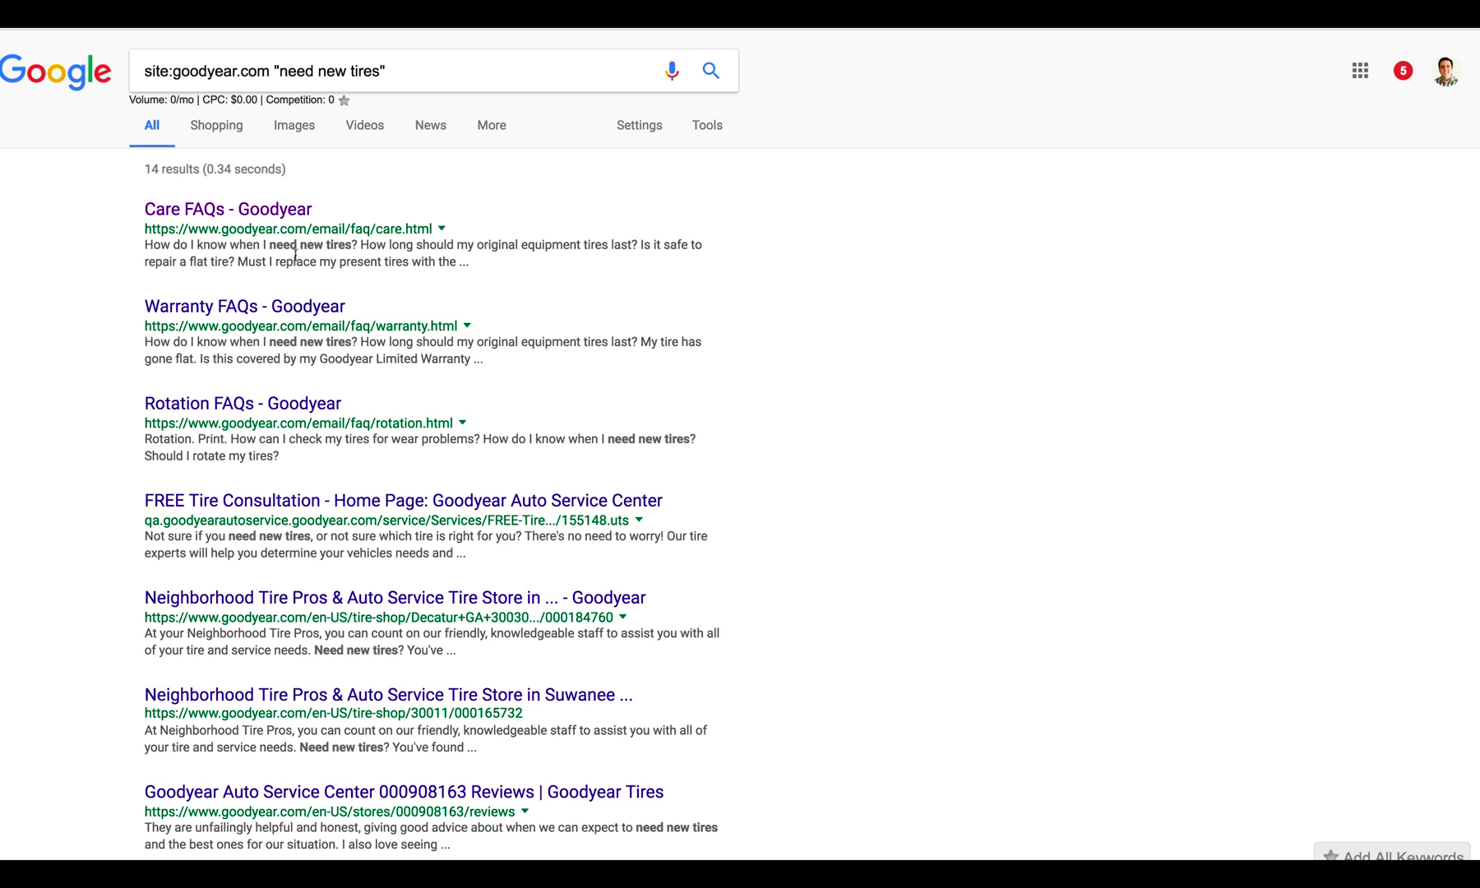
drag(264, 244, 351, 244)
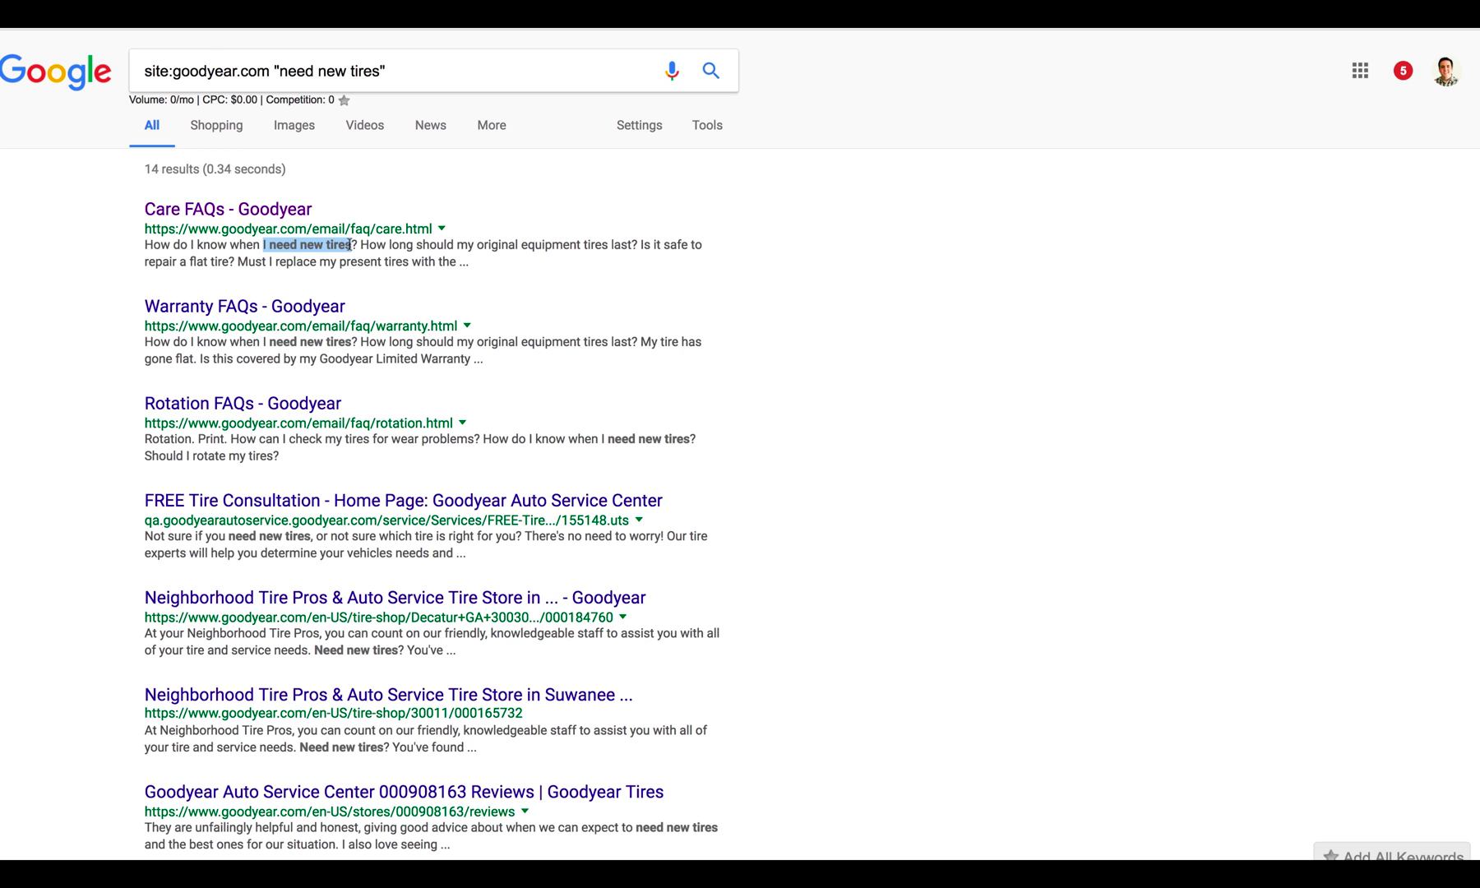
click(297, 212)
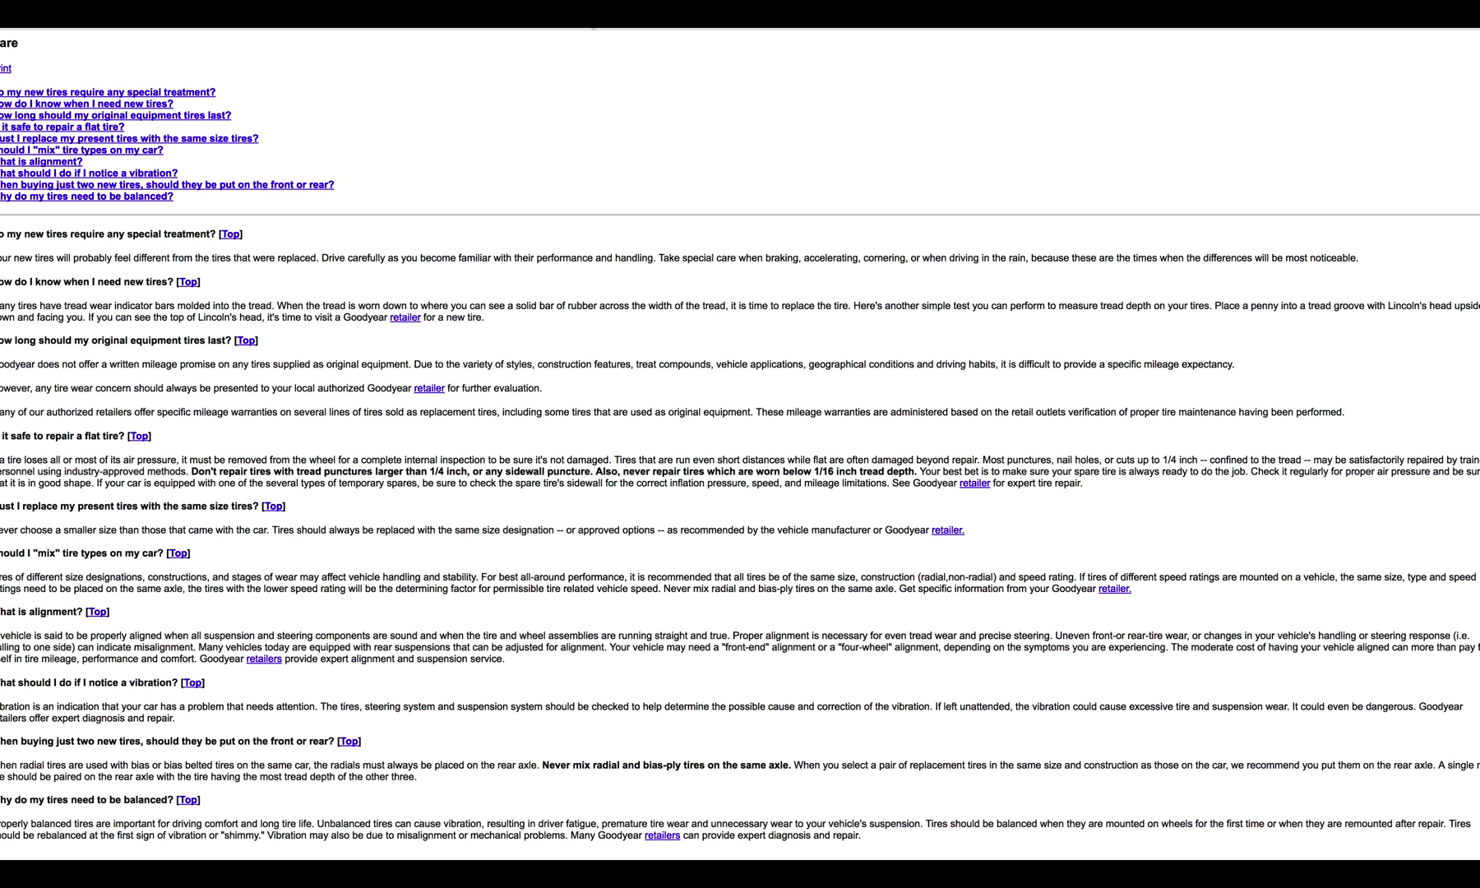